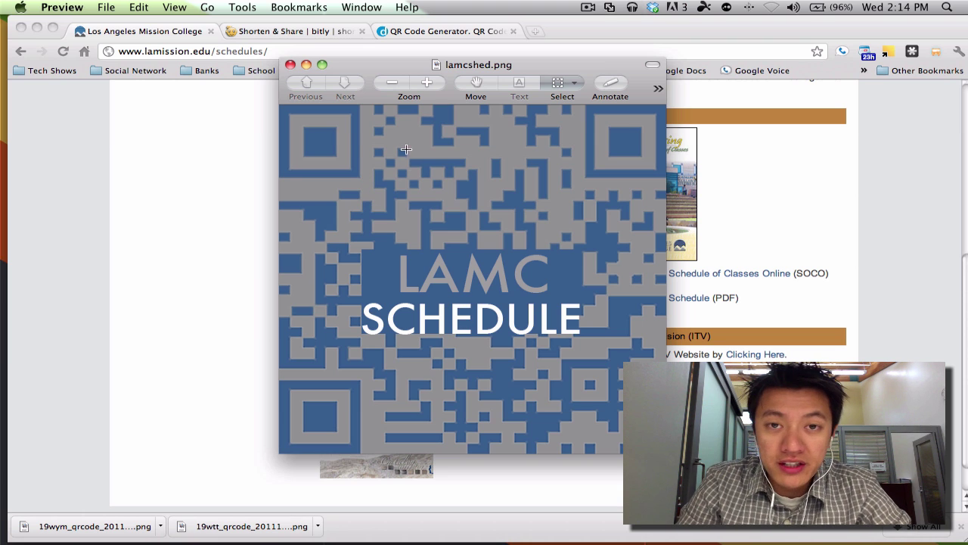
Close the sample QR image and copy the link address of the Fall 2011 Schedule PDF on the college's schedules page.
left_click(291, 66)
left_click(216, 205)
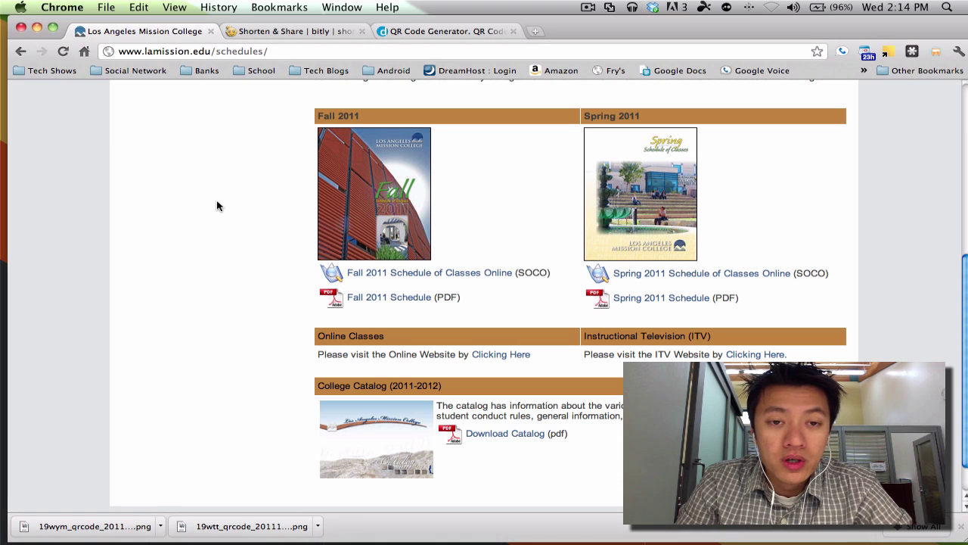
scroll(216, 214, "up", 1)
scroll(216, 213, "up", 2)
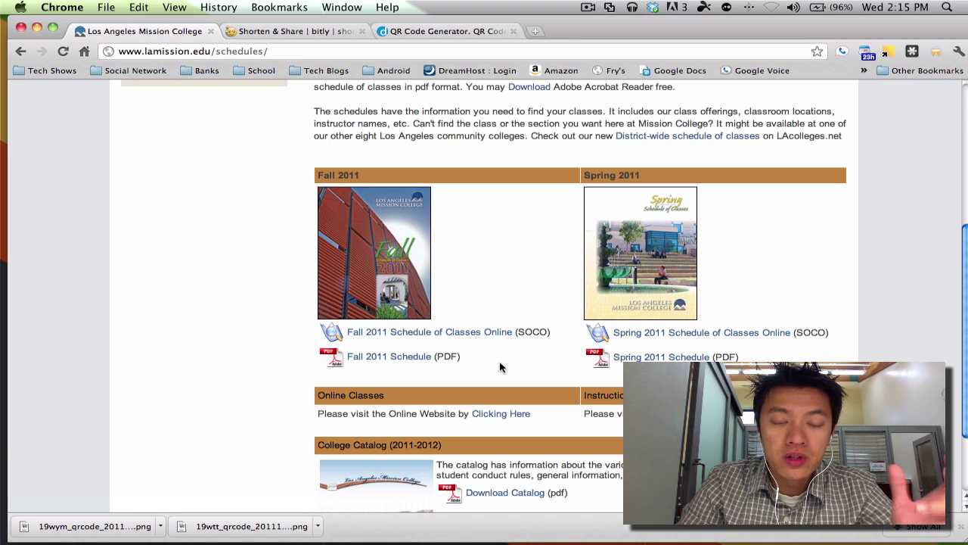
scroll(488, 371, "down", 1)
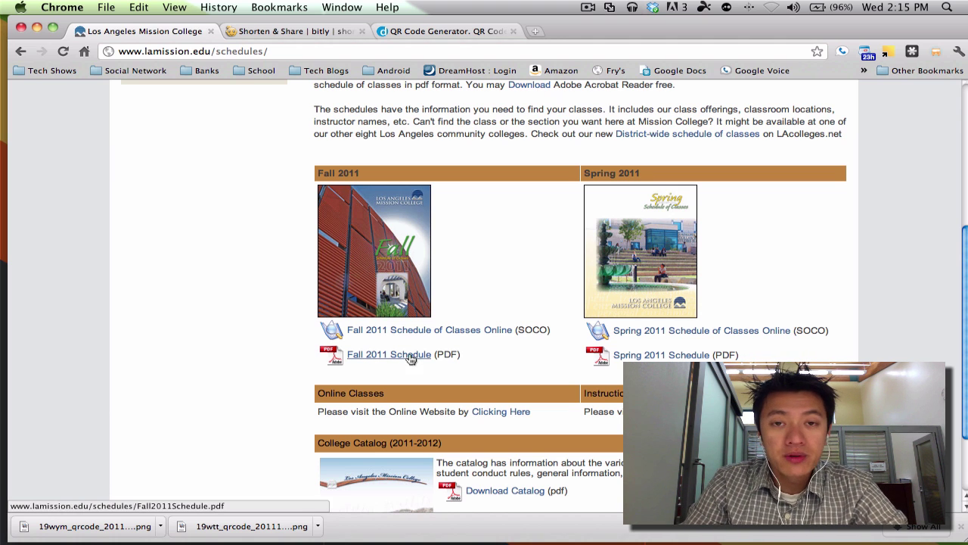
right_click(370, 359)
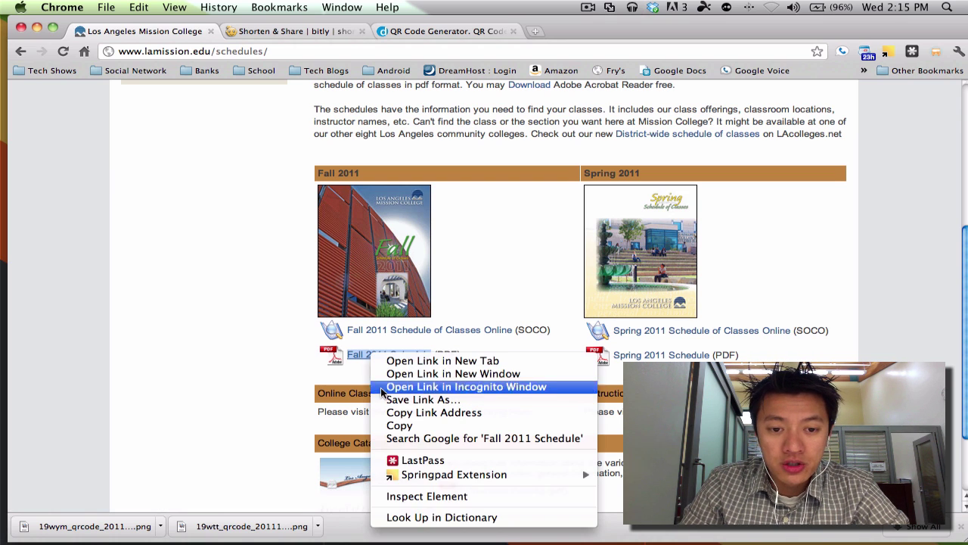
left_click(409, 412)
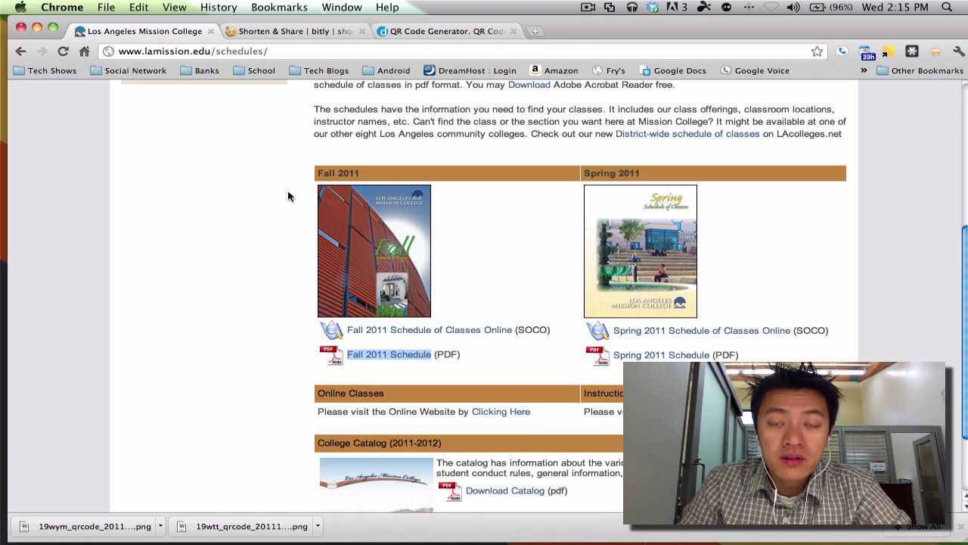
Shorten the copied Fall 2011 Schedule link in bitly.
left_click(254, 30)
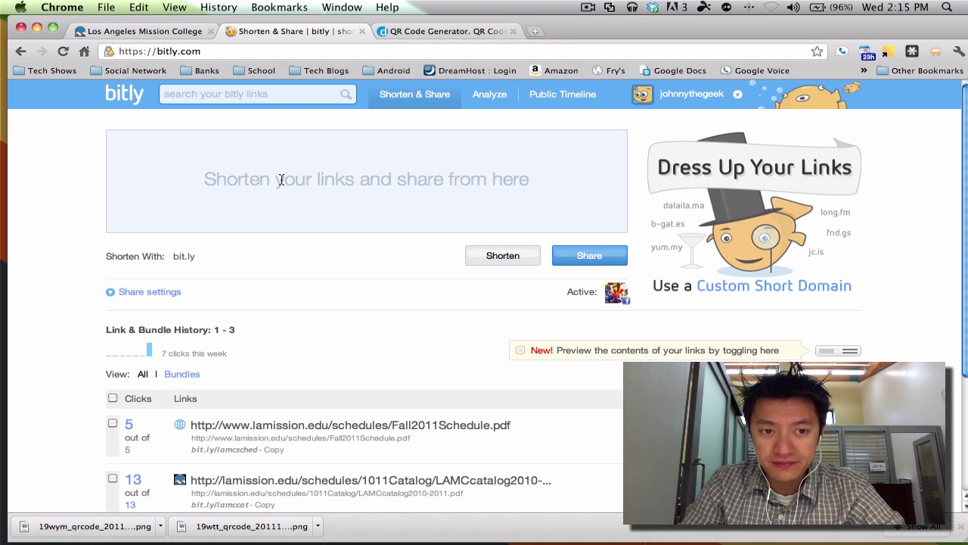
left_click(206, 179)
key("super+v")
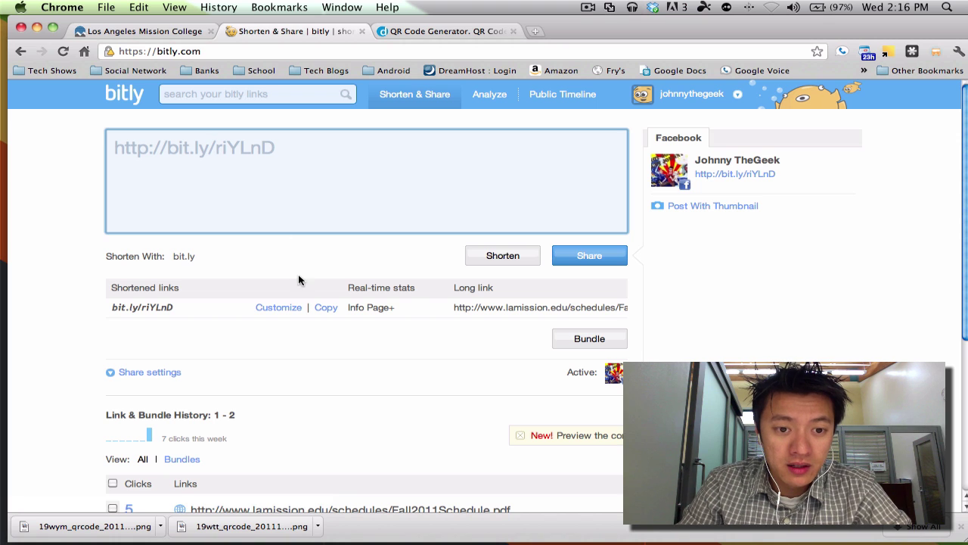
Customize the short link's ending to lamcschedule and copy the resulting link.
left_click(269, 309)
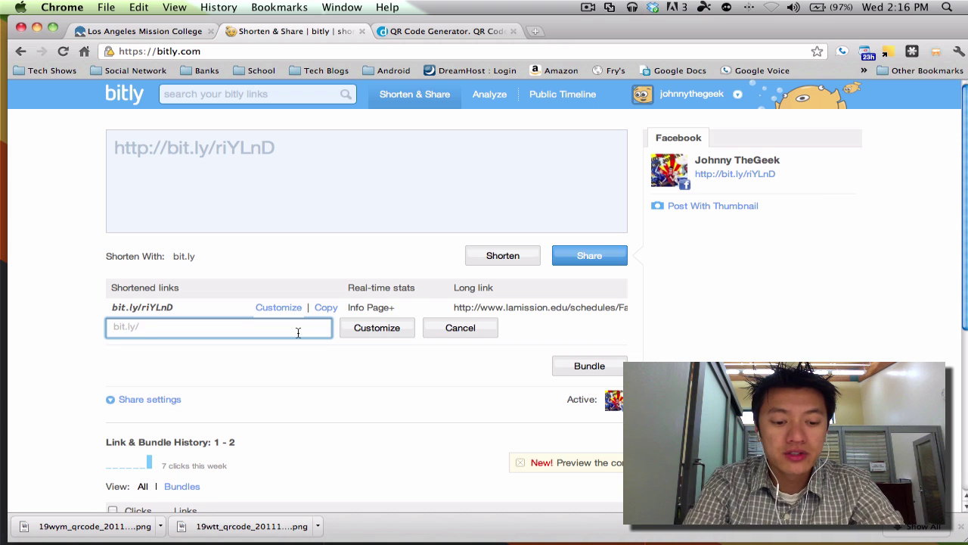
type("lamc")
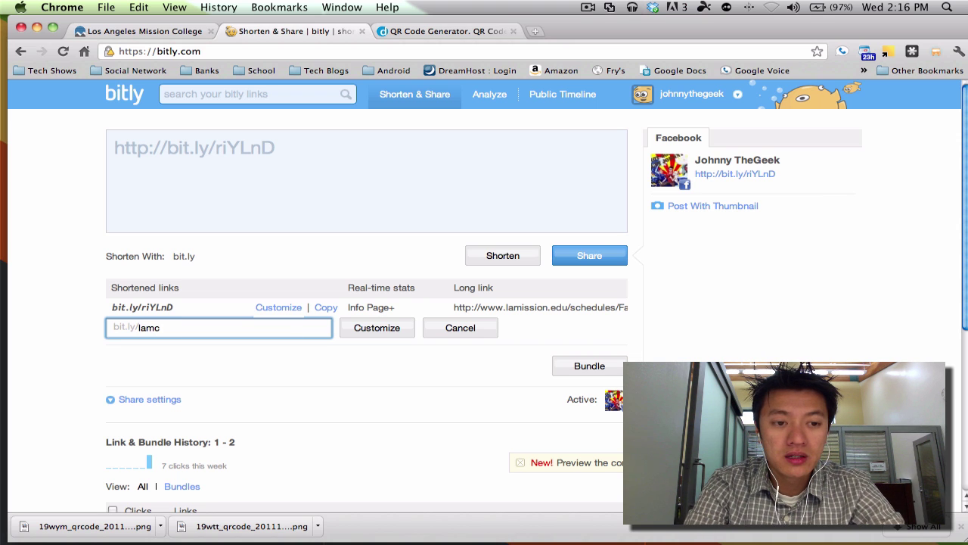
type("schedule")
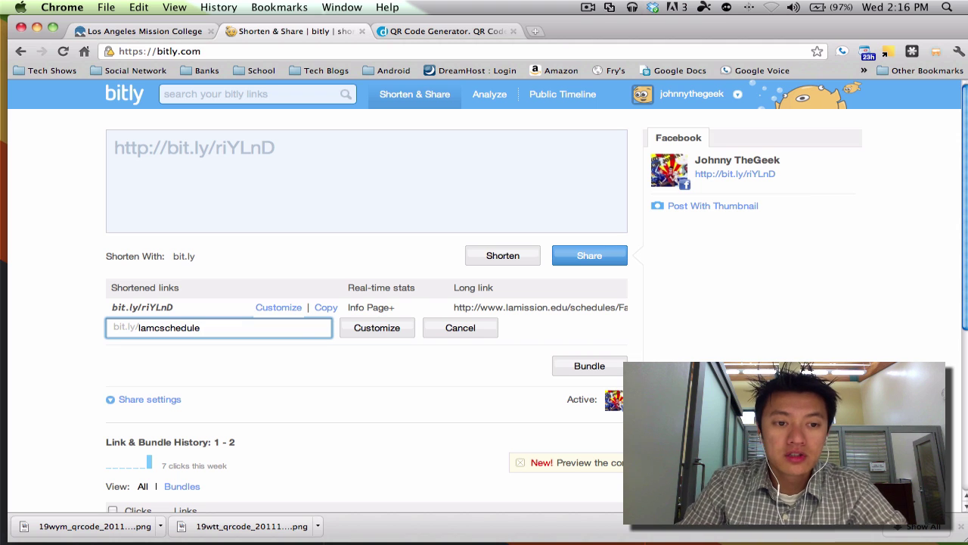
left_click(377, 328)
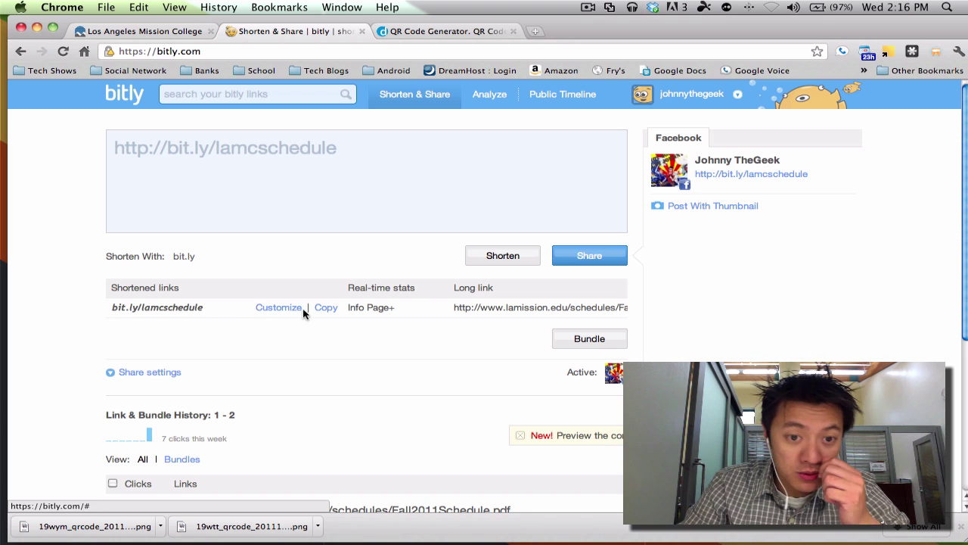
left_click(325, 309)
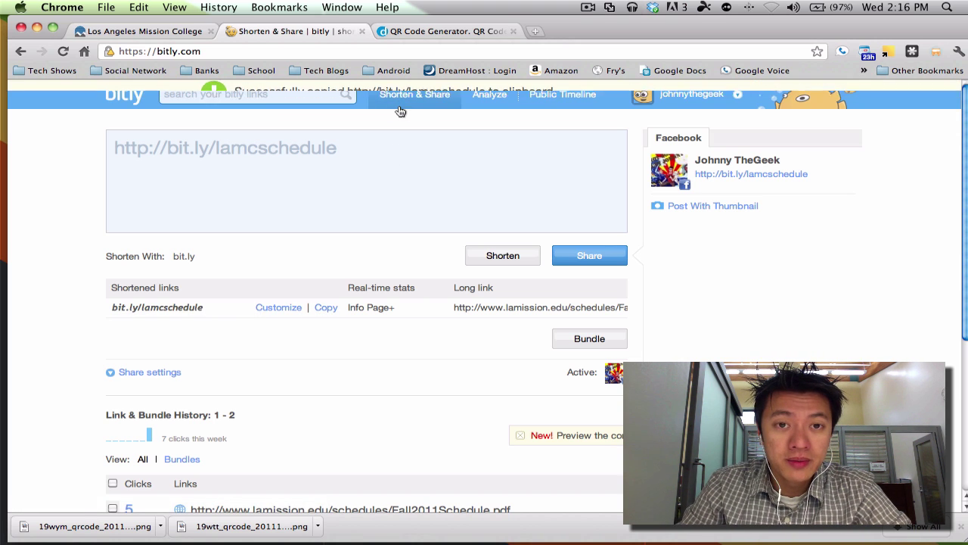
left_click(417, 33)
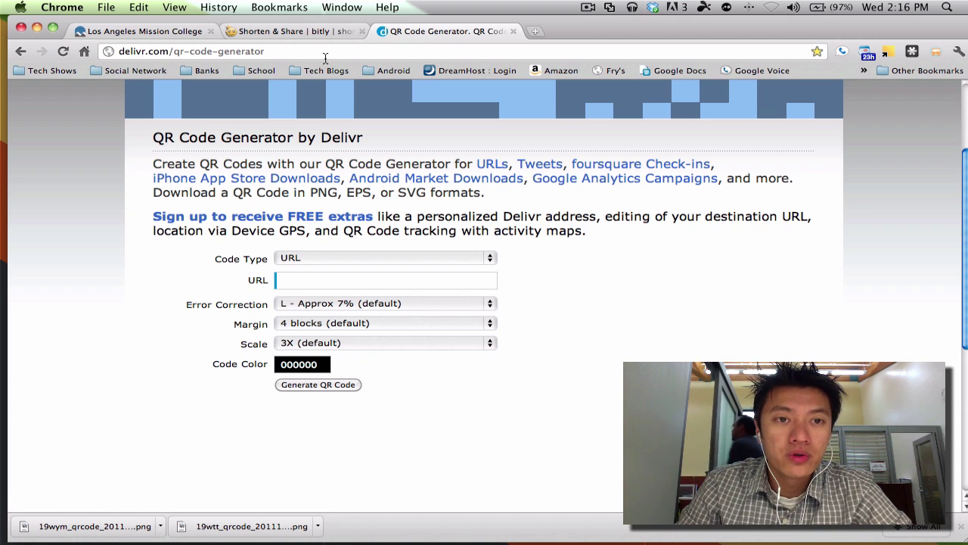
left_click(299, 31)
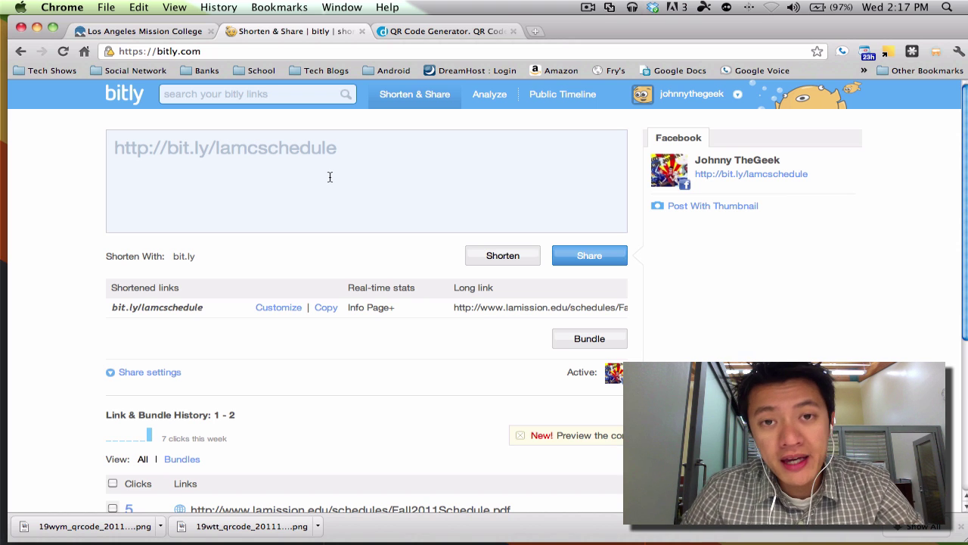
left_click(416, 33)
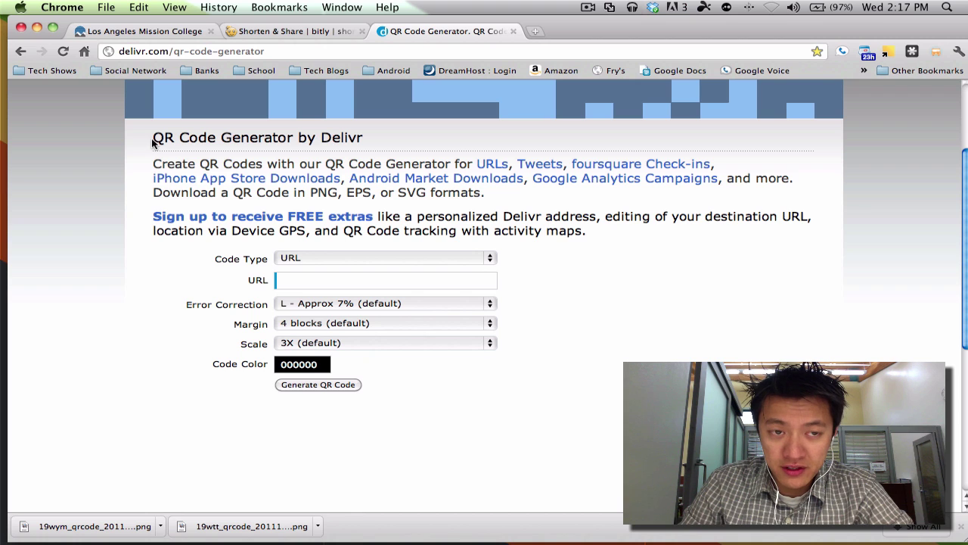
left_click(309, 260)
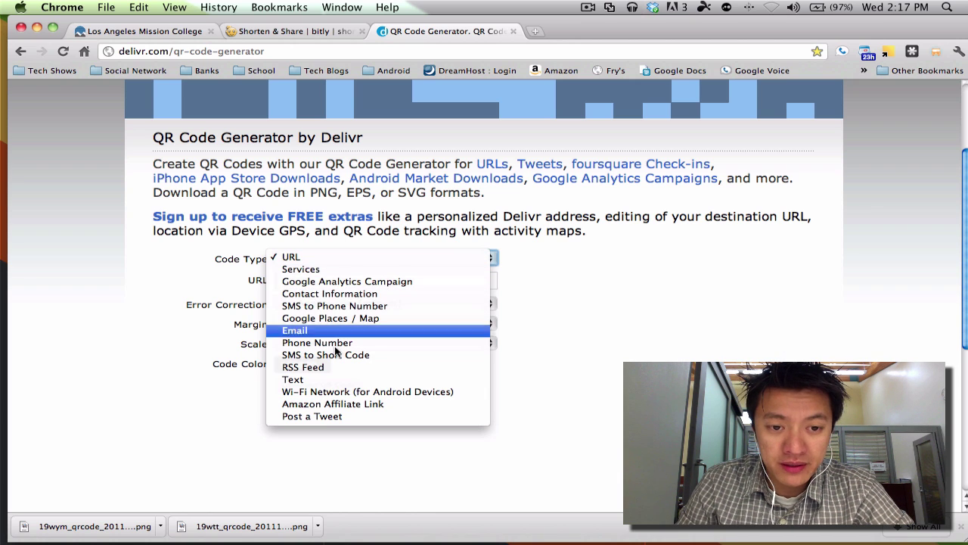
left_click(300, 257)
left_click(295, 284)
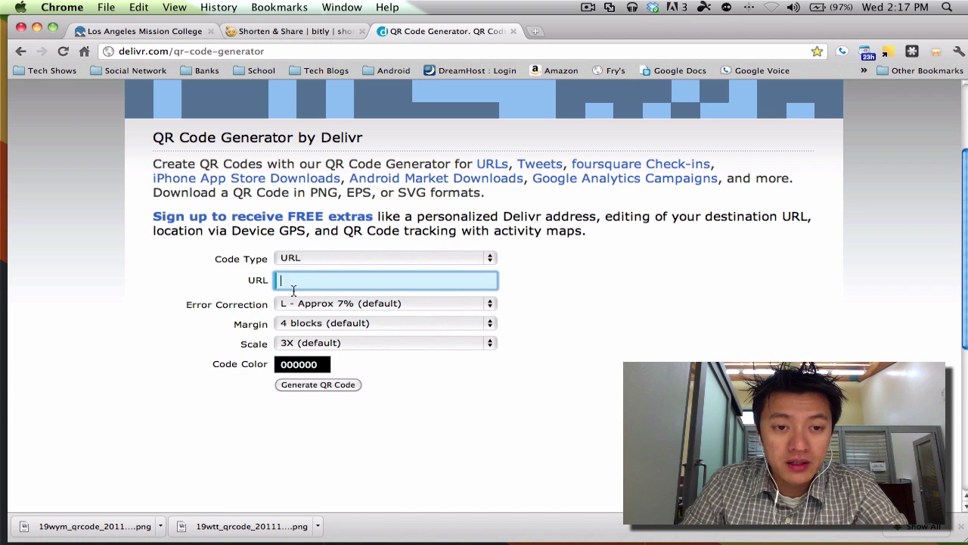
key("super+v")
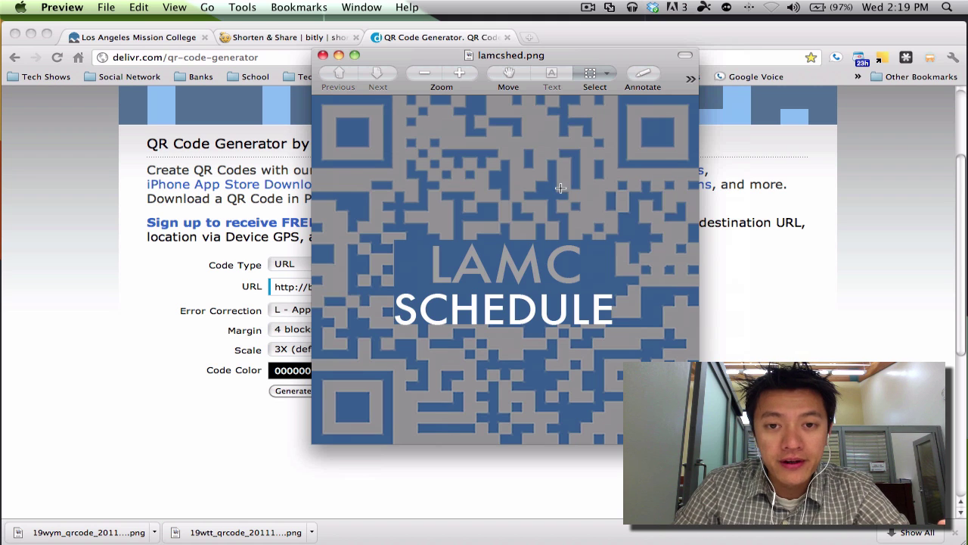
Move the lamcshed.png sample image off the form and set the error correction to H - Approx 30%.
left_click_drag(488, 60, 653, 55)
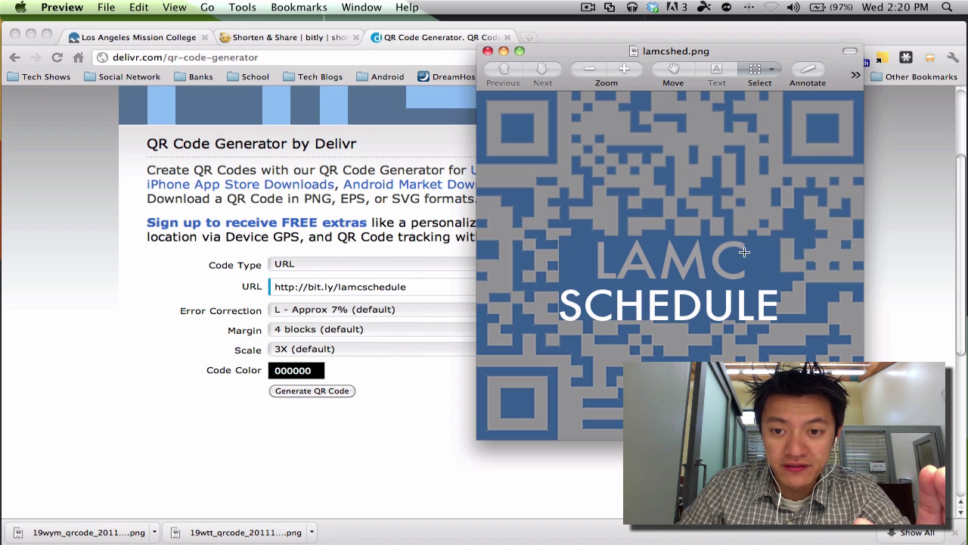
left_click(404, 313)
left_click(412, 308)
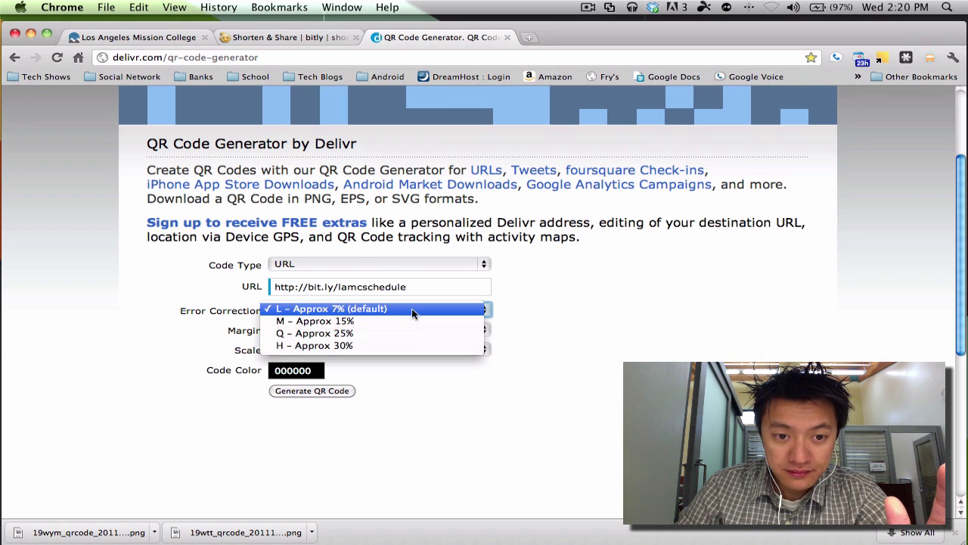
key("Escape")
key("h")
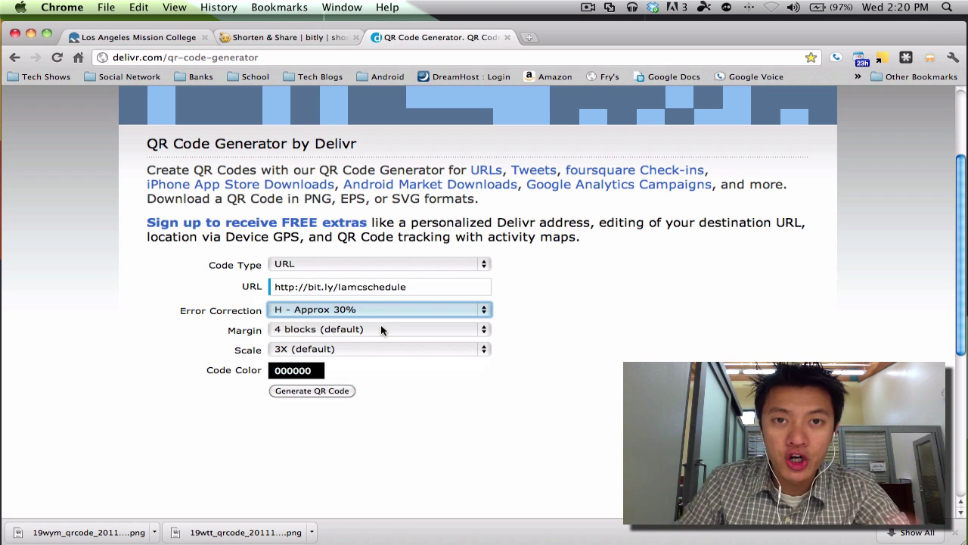
Set the QR code's margin to 2 blocks and its scale to 4X.
left_click(317, 333)
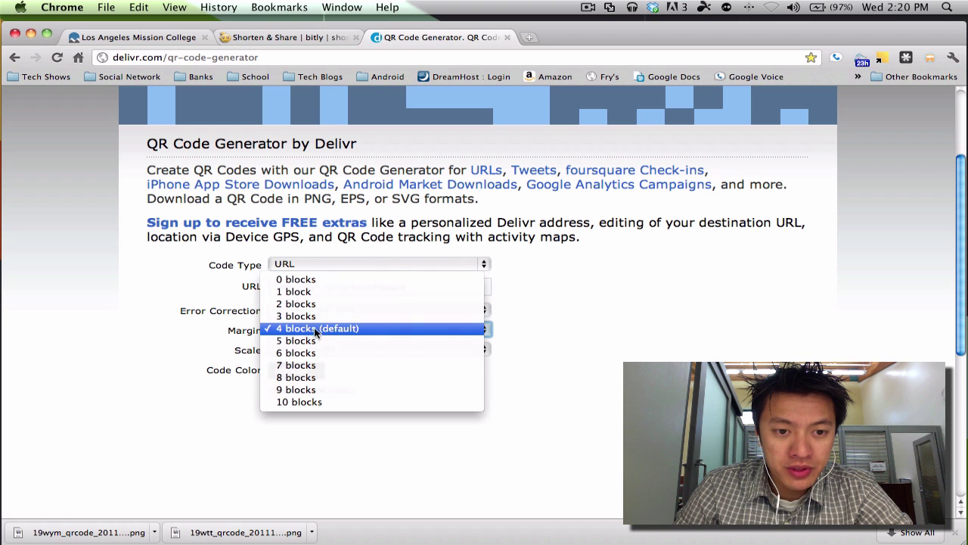
left_click(314, 335)
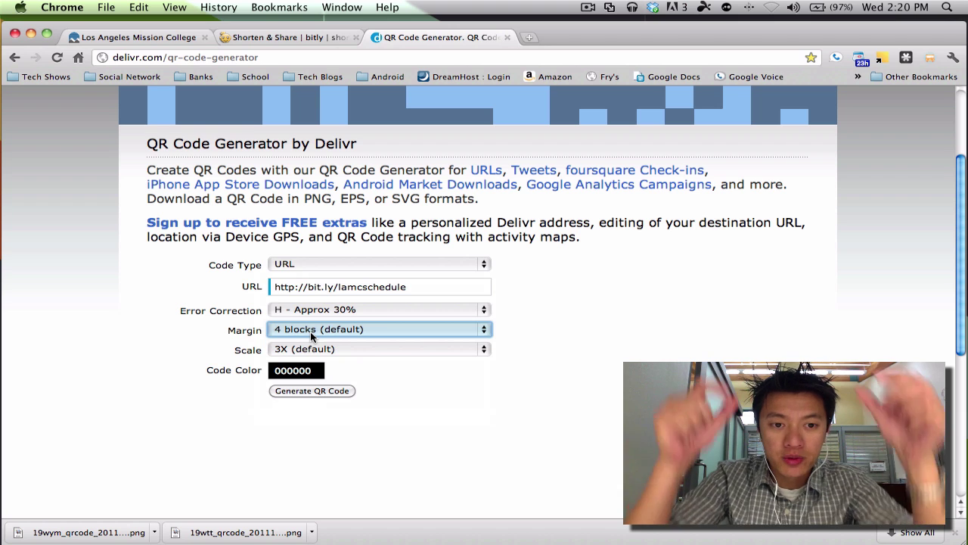
left_click(310, 333)
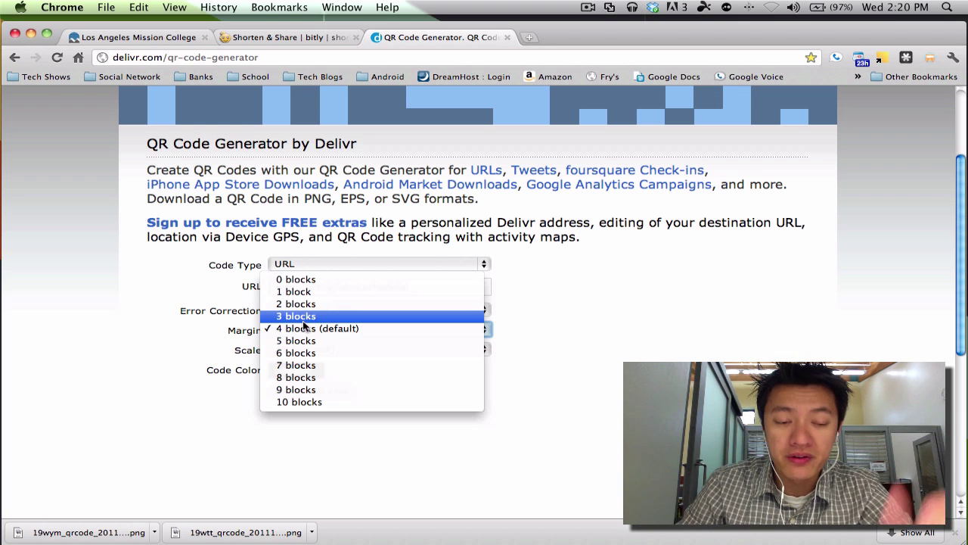
left_click(304, 318)
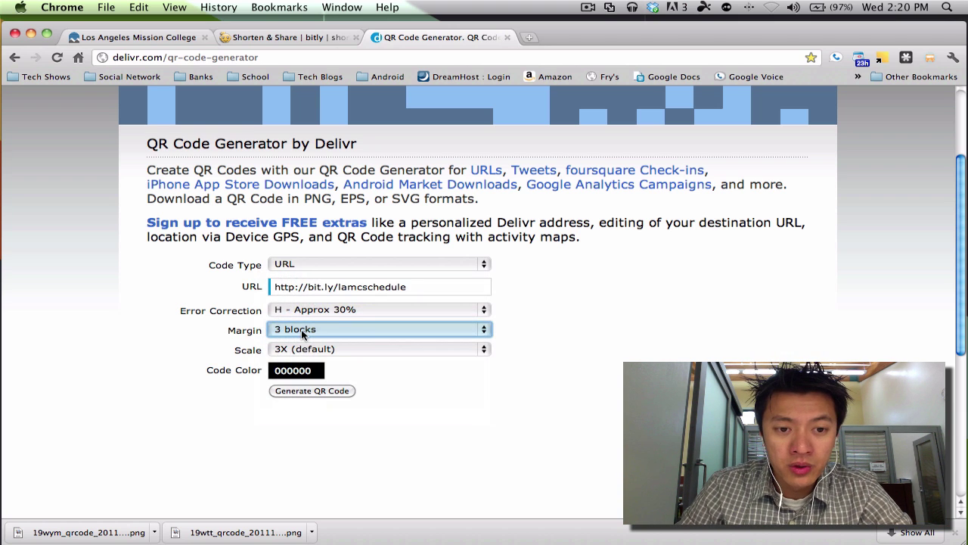
left_click(301, 329)
left_click(299, 316)
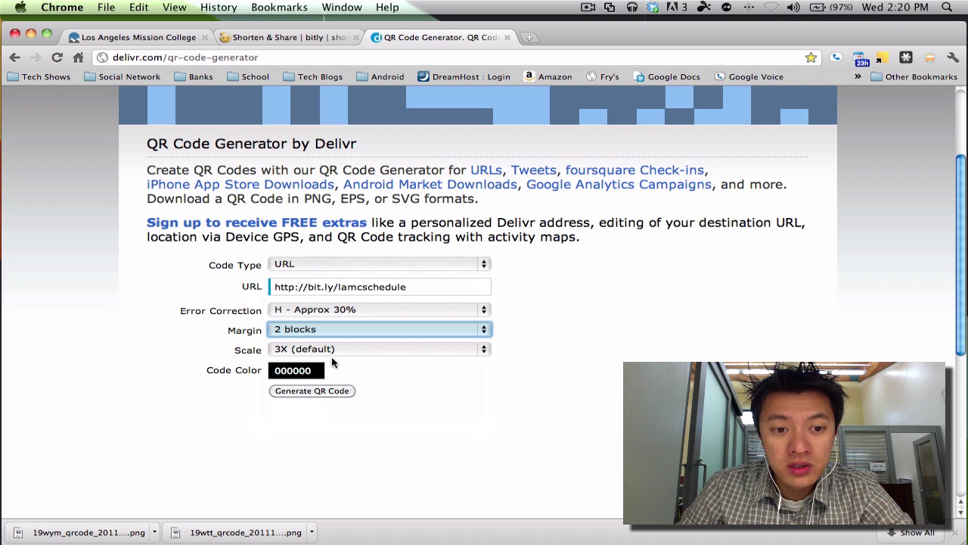
left_click(343, 349)
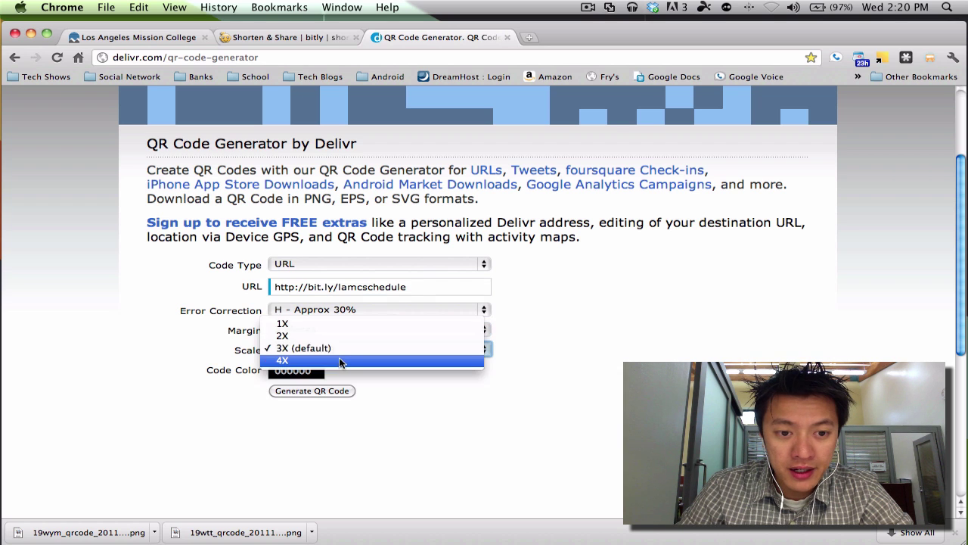
left_click(339, 357)
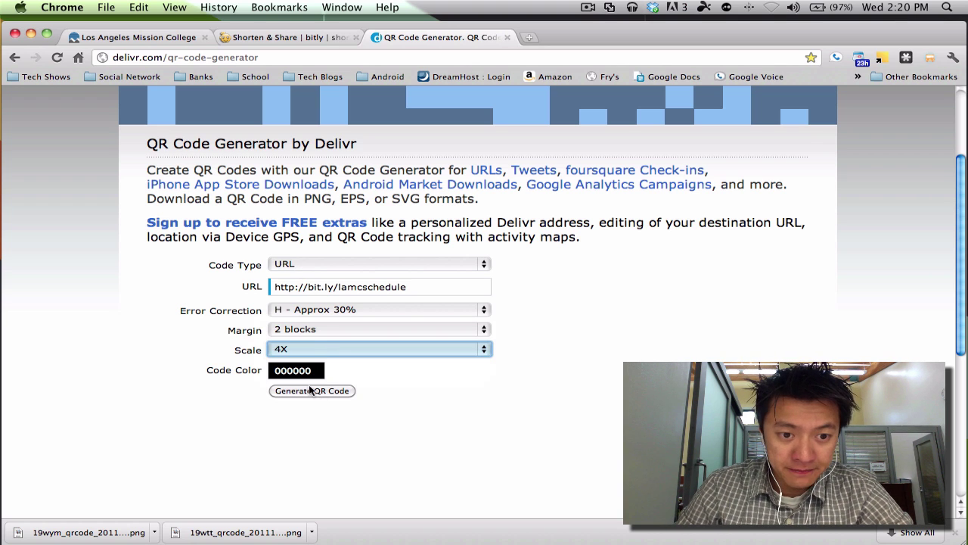
Open the code color picker and capture a small screenshot of the blue navigation bar on the Los Angeles Mission College page.
left_click(317, 371)
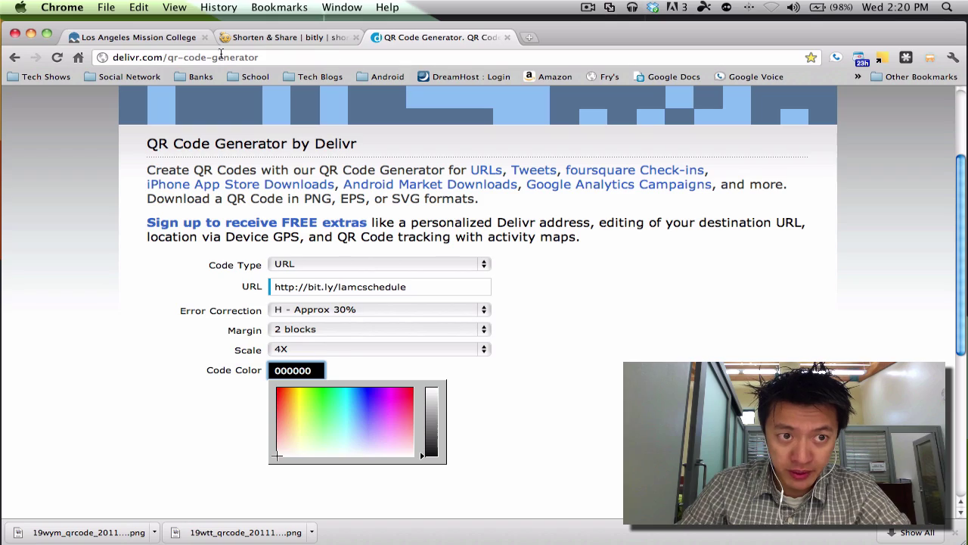
mouse_move(602, 31)
left_mouse_down()
mouse_move(624, 163)
mouse_move(609, 29)
left_mouse_up()
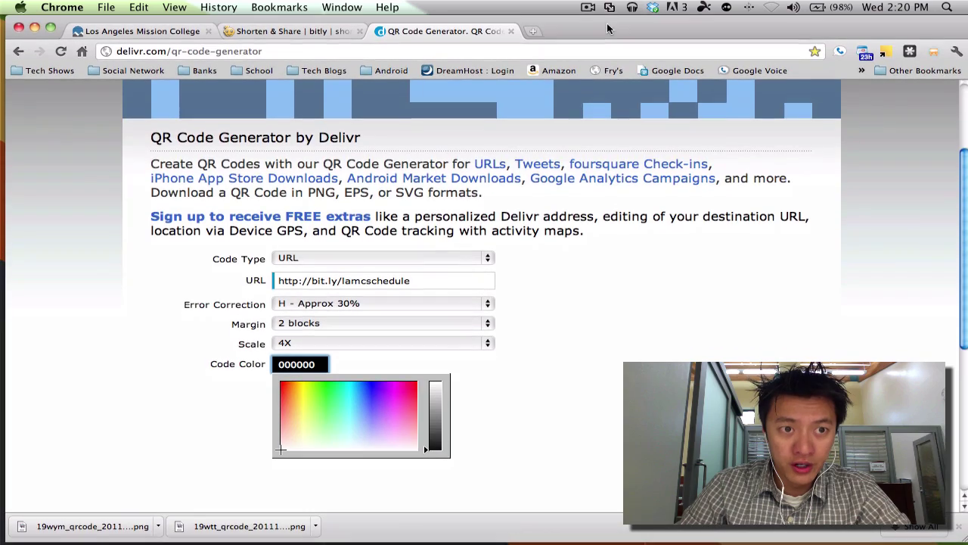
left_click(173, 32)
scroll(262, 165, "up", 5)
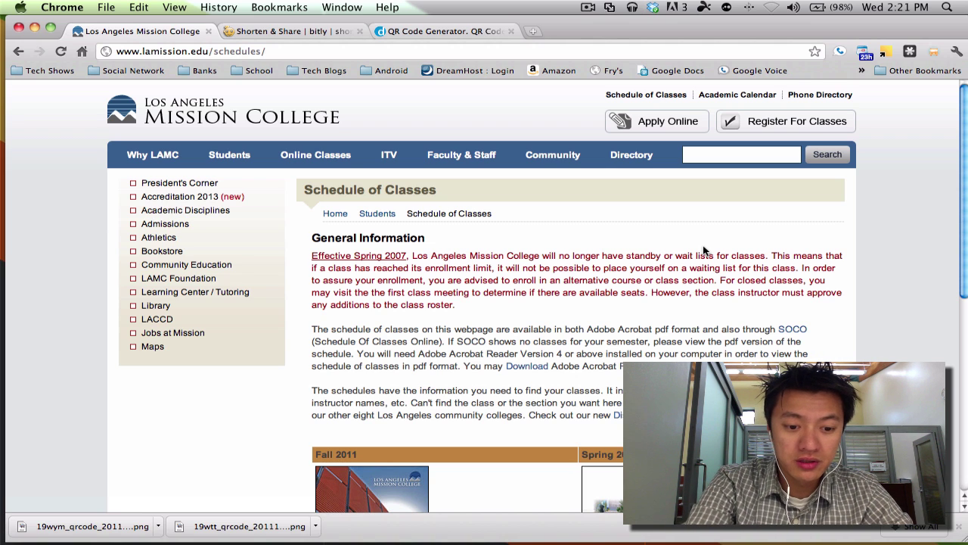
key("super+shift+4")
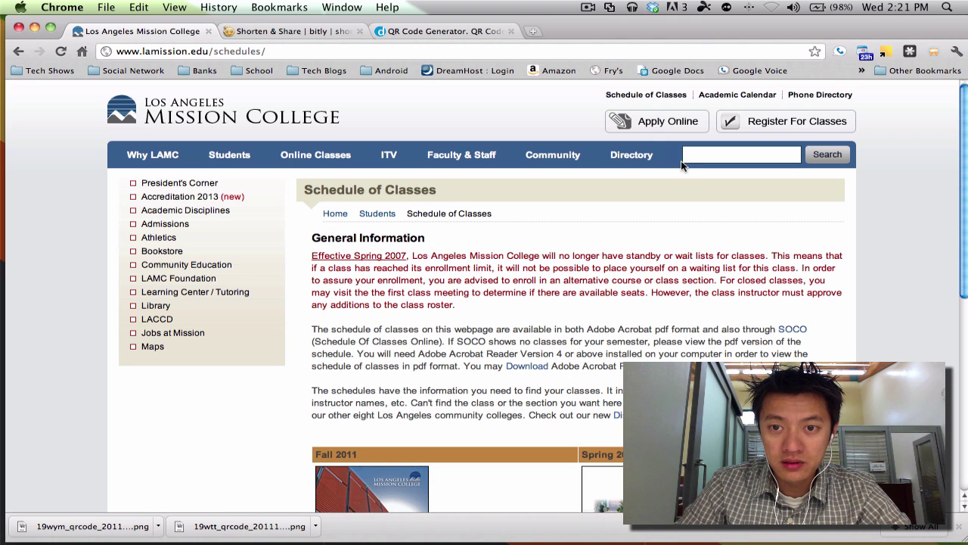
key("Escape")
Open the captured blue swatch image from the desktop in Photoshop and move its window over the middle of the college page.
left_click_drag(686, 27, 533, 27)
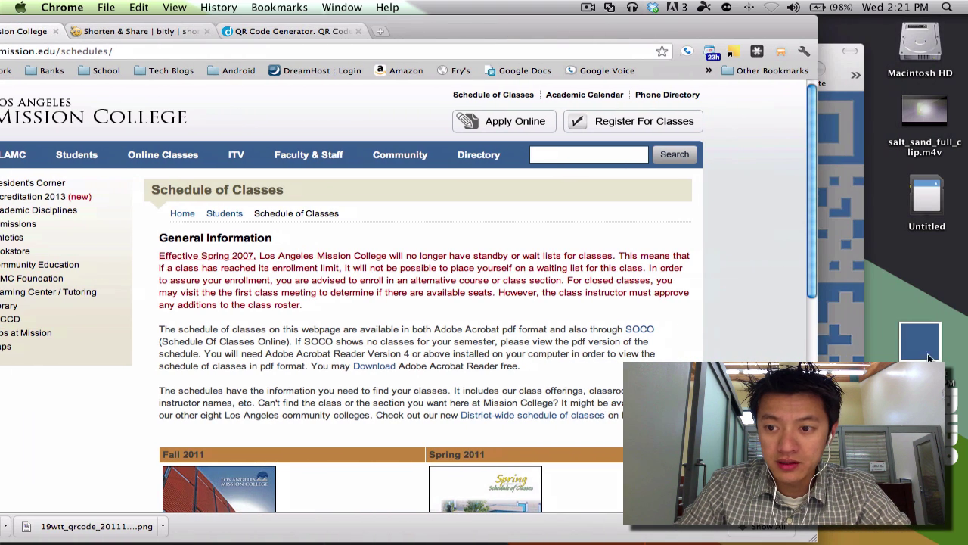
scroll(408, 303, "down", 1)
left_click(270, 529)
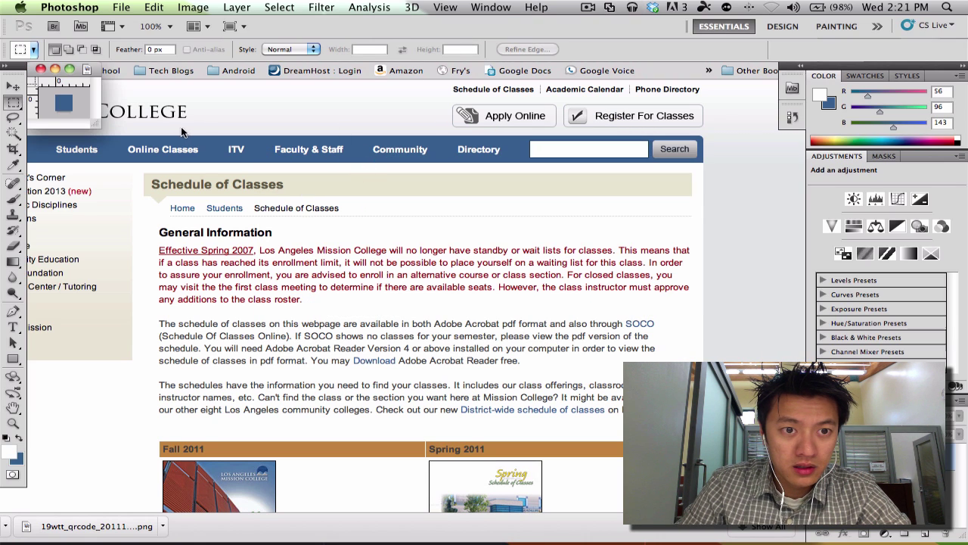
left_click_drag(81, 76, 387, 234)
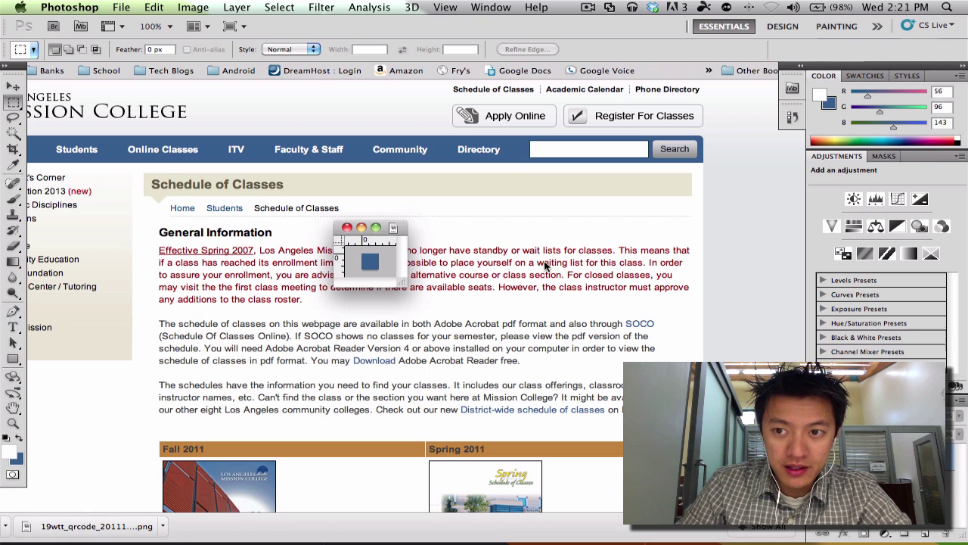
Copy the hex code 38608f of the background color from Photoshop's Color Picker and close the picker without changes.
left_click(13, 166)
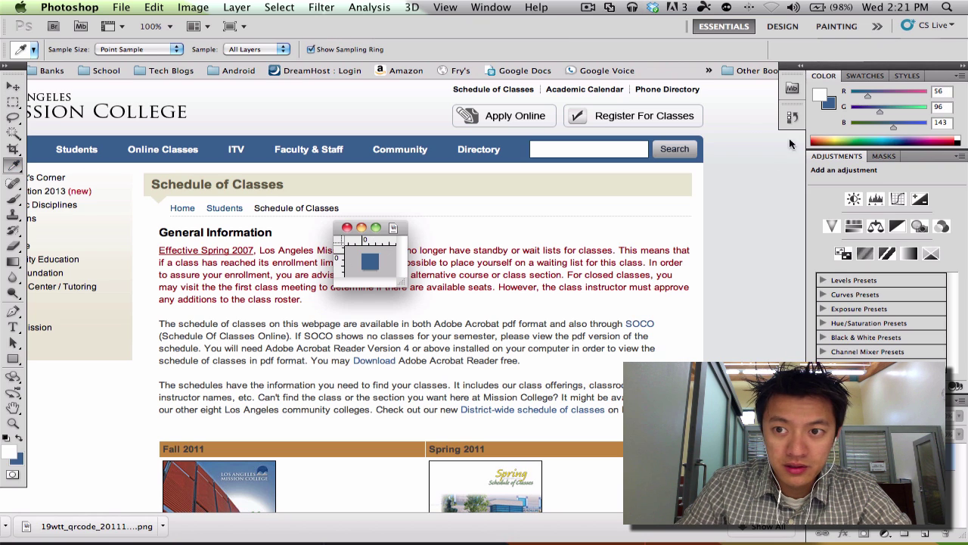
left_click(829, 106)
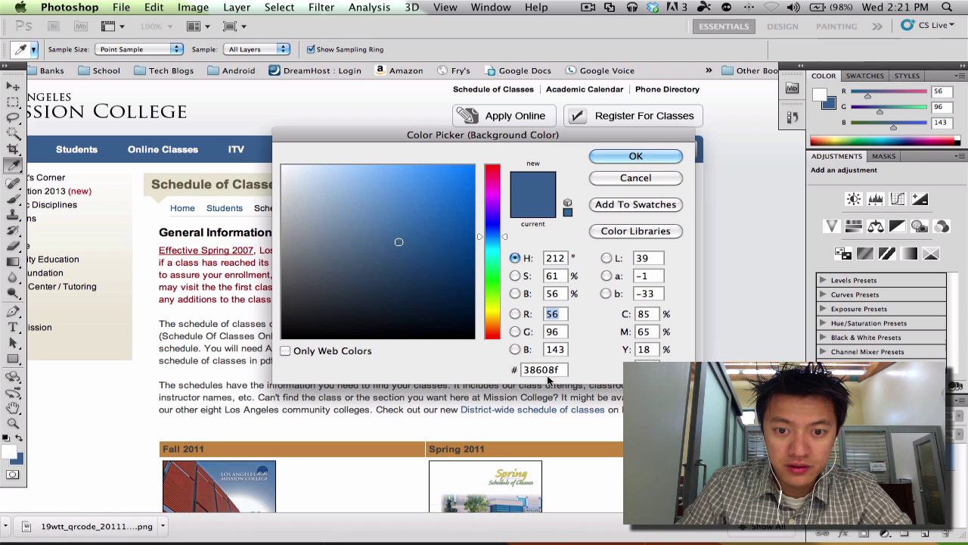
left_click(636, 155)
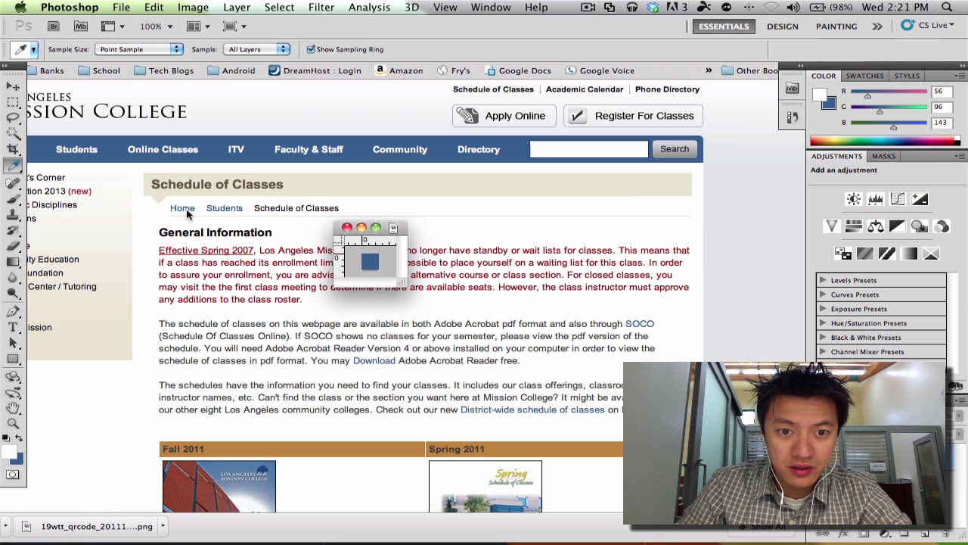
left_click(830, 108)
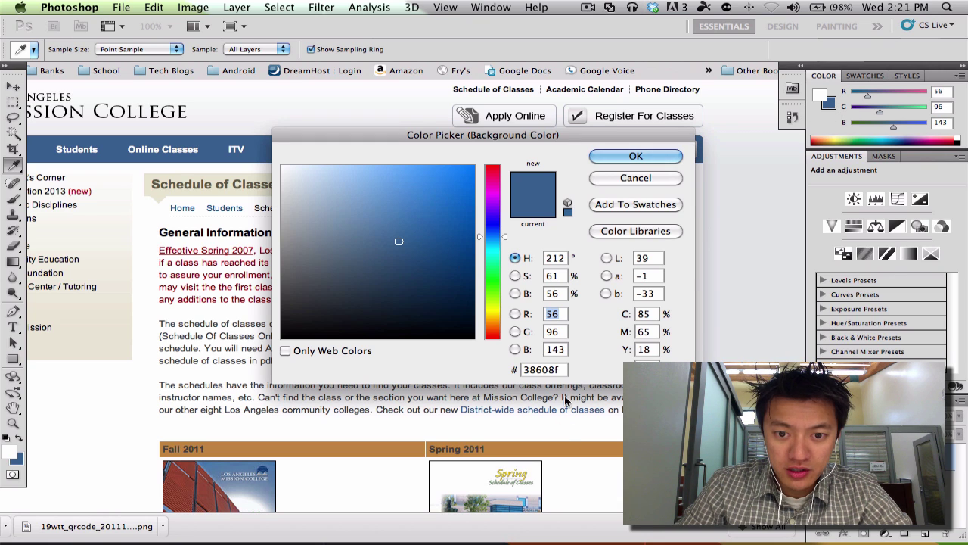
left_click_drag(560, 369, 518, 371)
key("super+c")
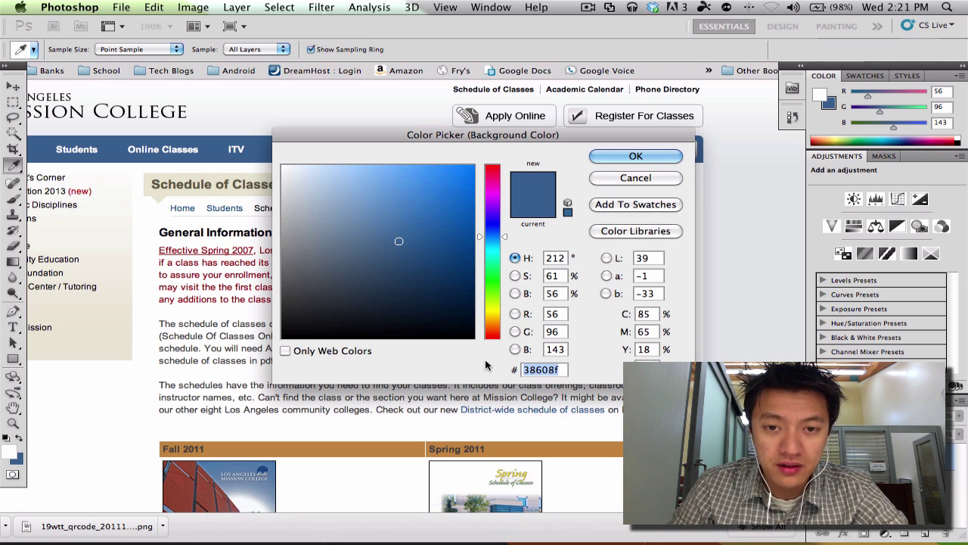
left_click(655, 178)
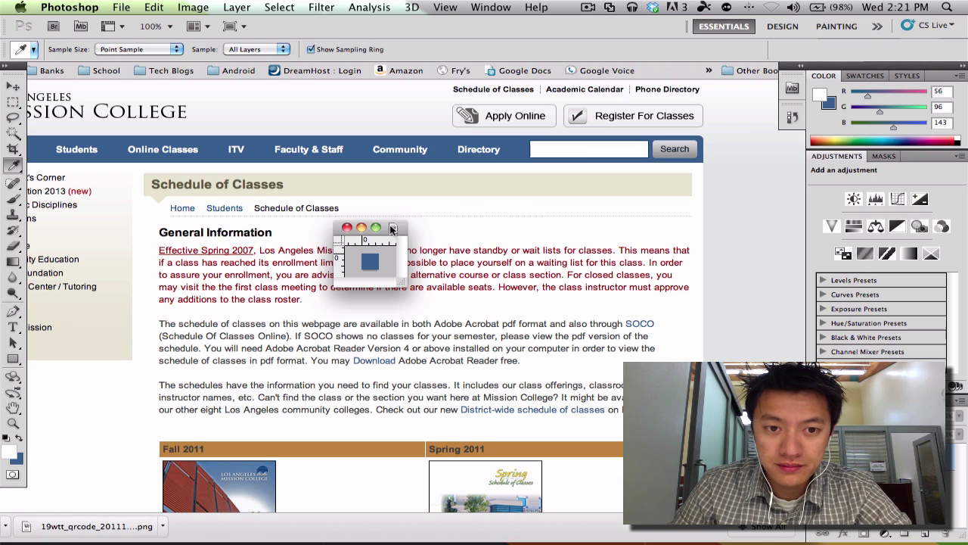
Close the blue swatch image and switch to Google Chrome, bringing up the Delivr QR Code Generator page.
left_click(347, 228)
key("super+Tab")
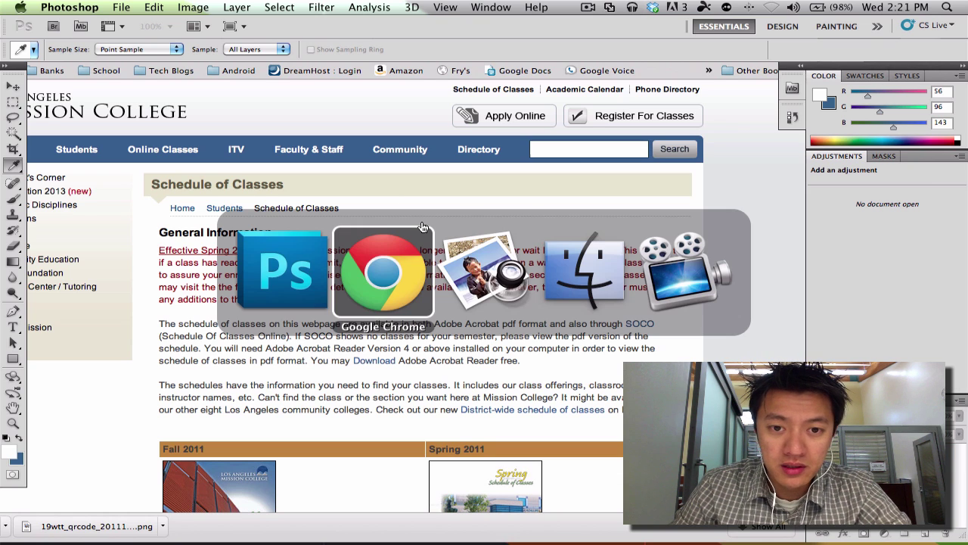
key("super+Tab")
key("super+Tab")
key("super+Tab")
key("super+Tab")
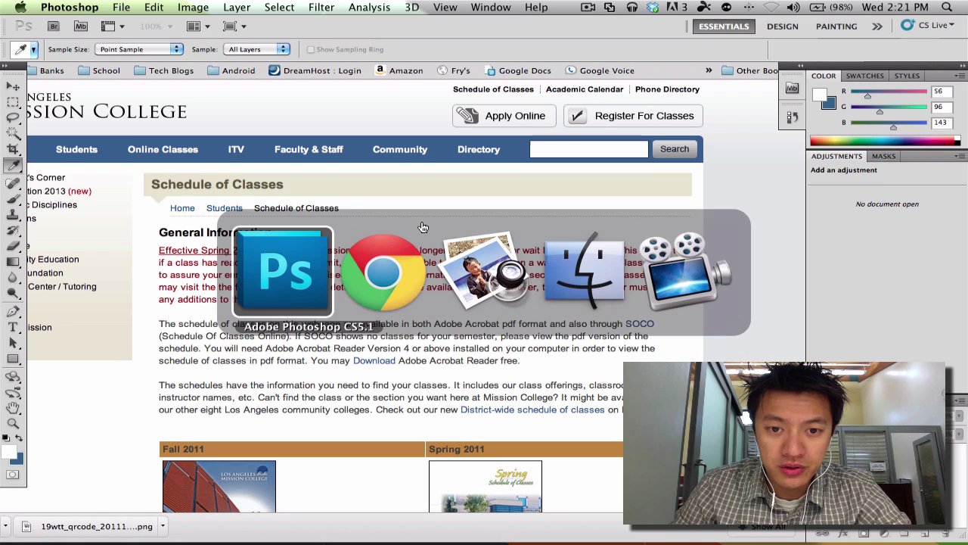
key("super+Tab")
left_click_drag(420, 29, 596, 30)
left_click(469, 32)
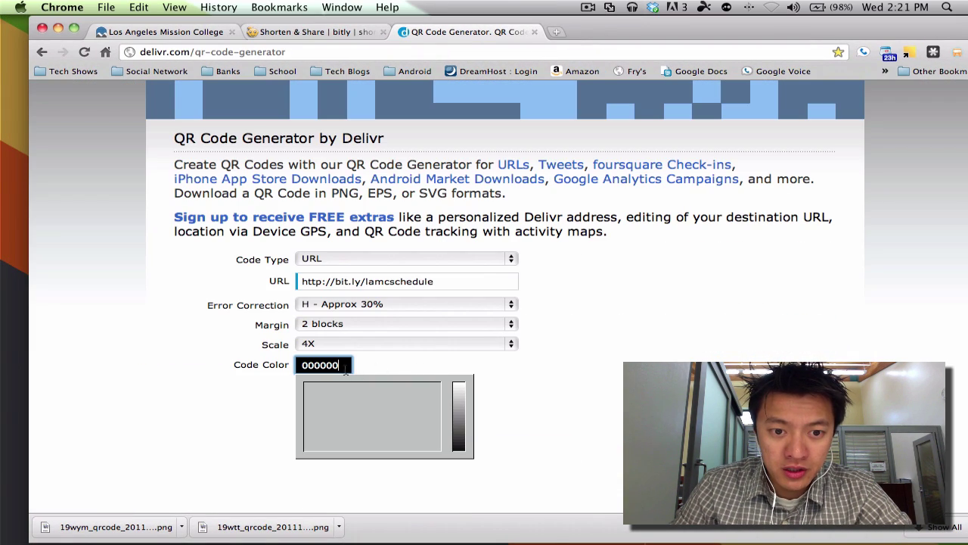
Replace the code color with the copied value 38608F and generate the QR code.
left_click_drag(339, 365, 283, 365)
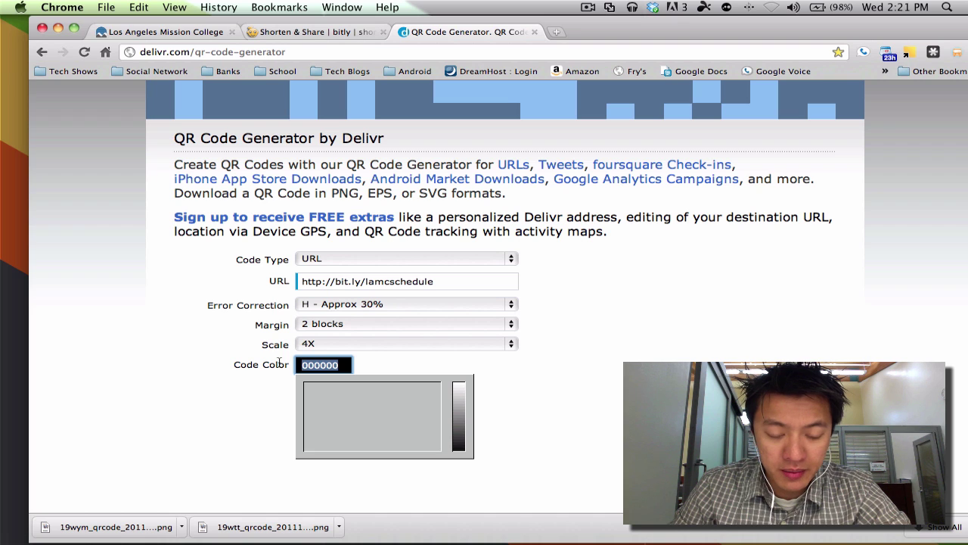
key("super+v")
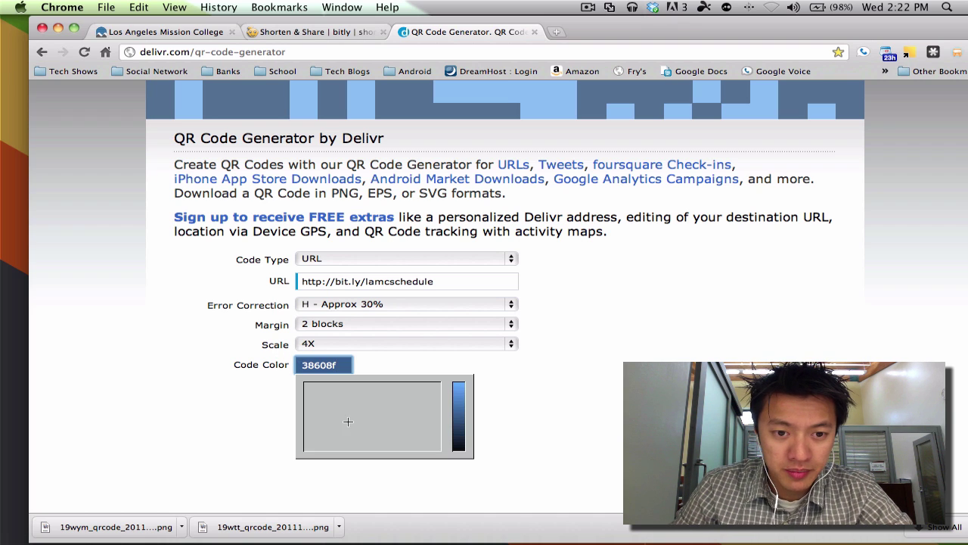
left_click(383, 371)
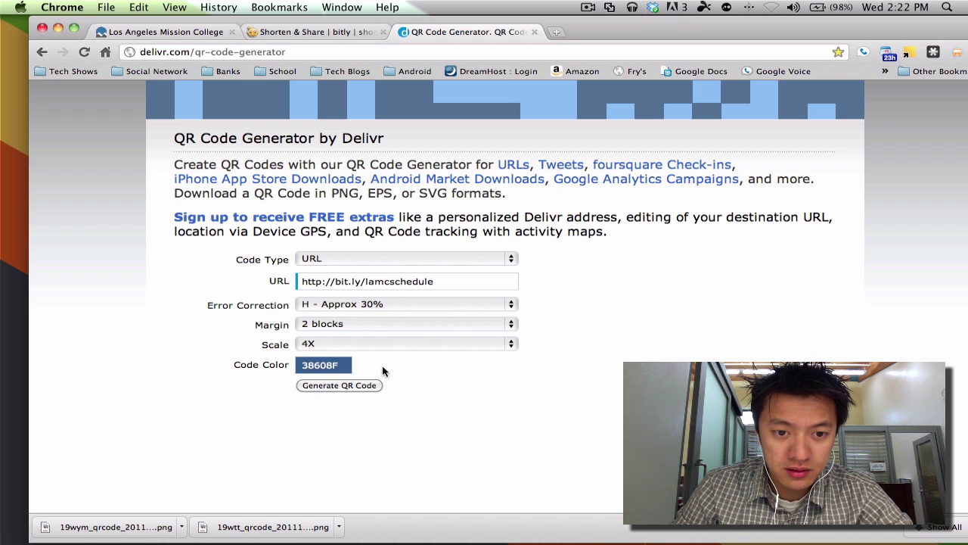
left_click(347, 386)
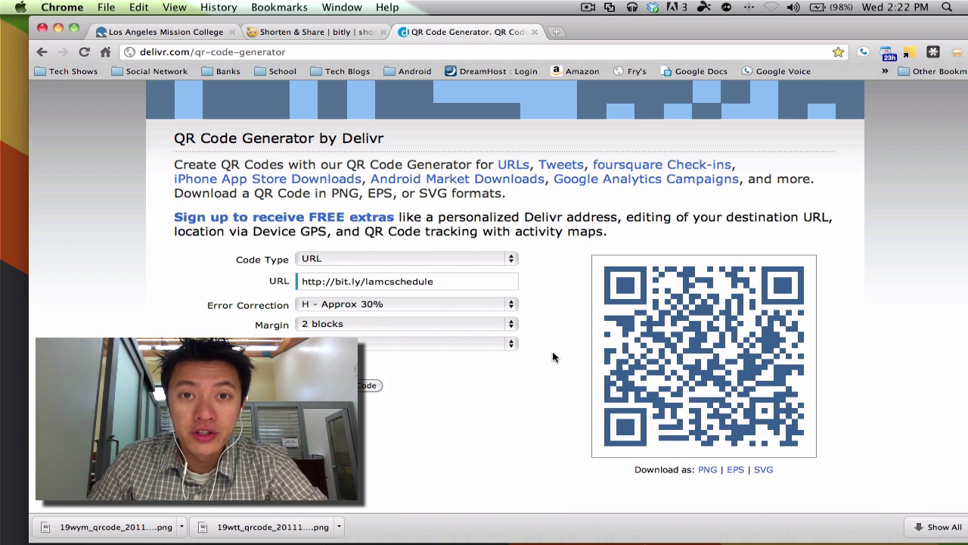
Download the blue QR code as PNG and open it in Photoshop with its window enlarged.
left_click(707, 470)
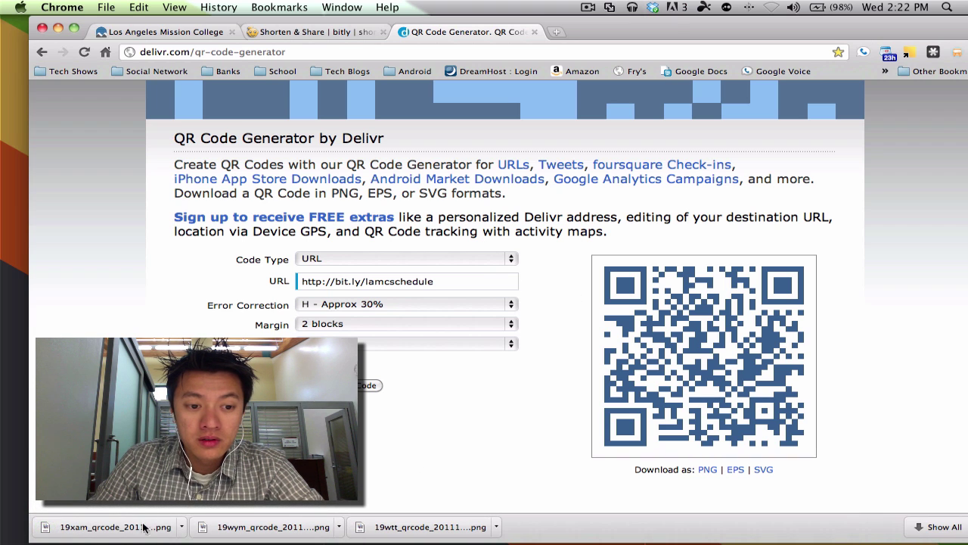
scroll(343, 530, "down", 1)
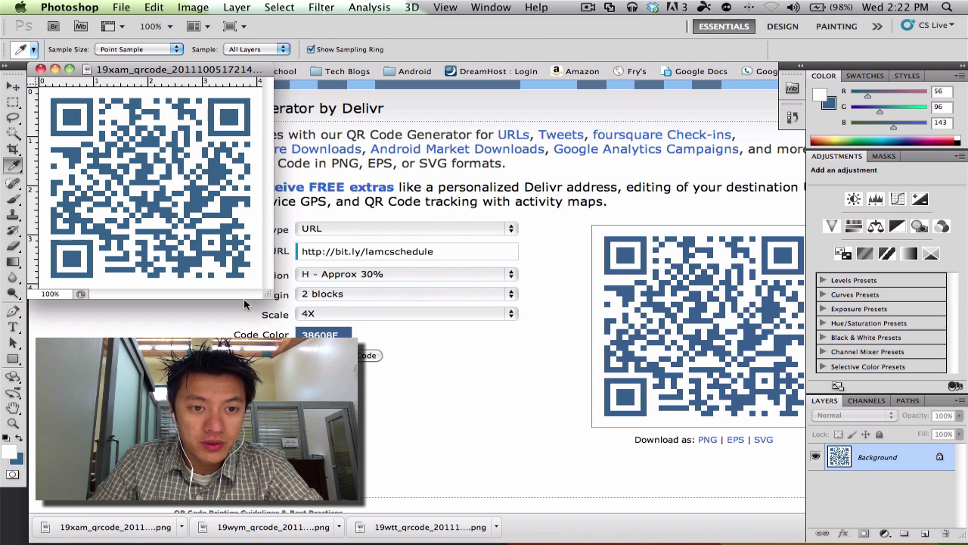
left_click_drag(261, 294, 472, 390)
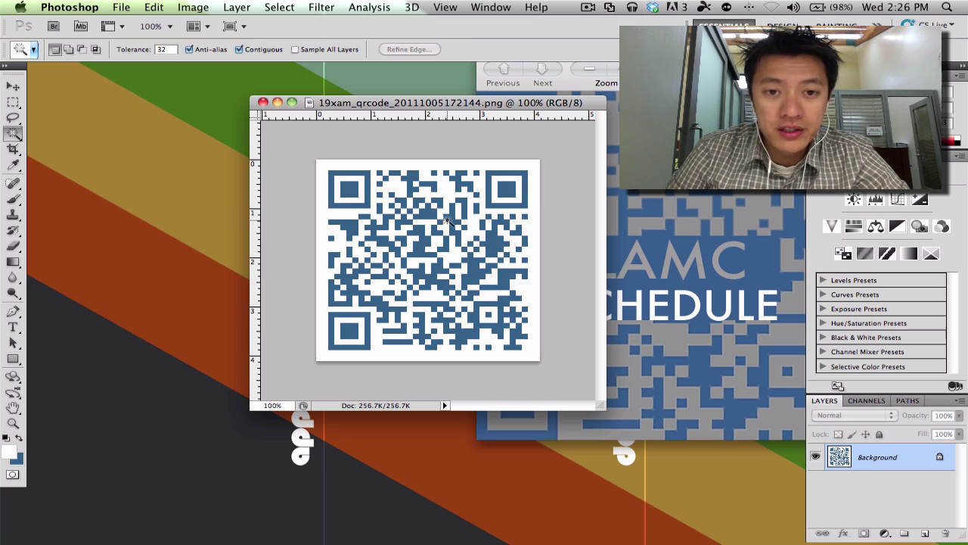
Convert the locked background into an editable layer and delete the connected white area around the QR code with the Magic Wand.
double_click(938, 457)
left_click(618, 236)
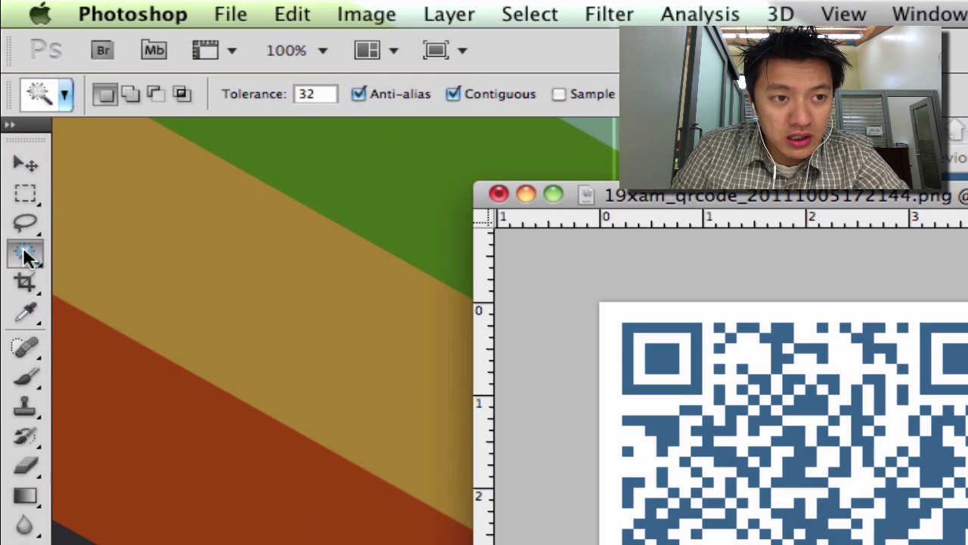
left_click(25, 259)
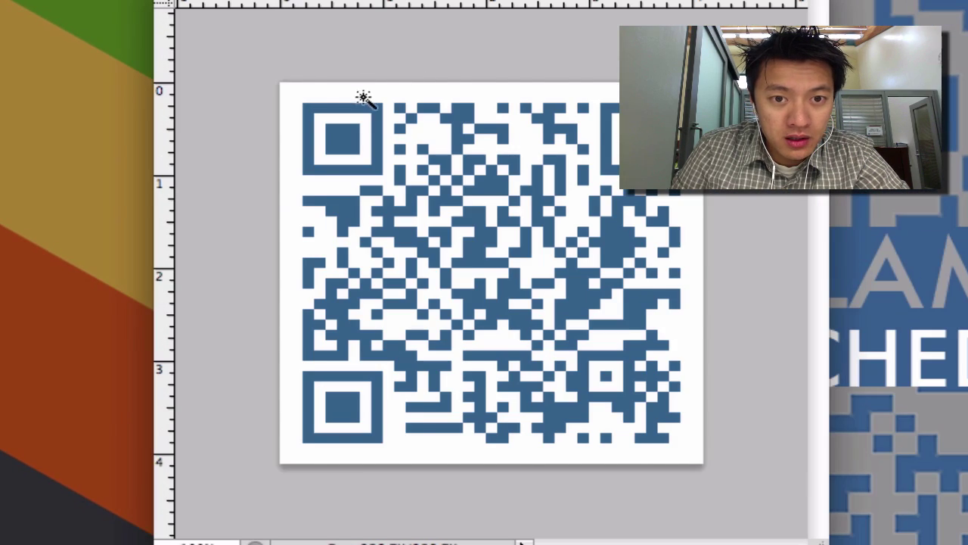
left_click(363, 97)
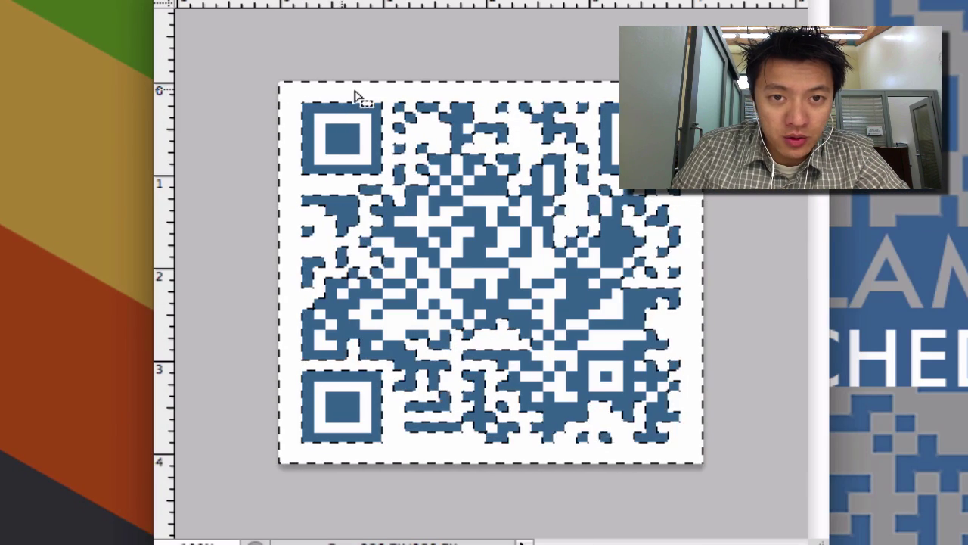
key("Delete")
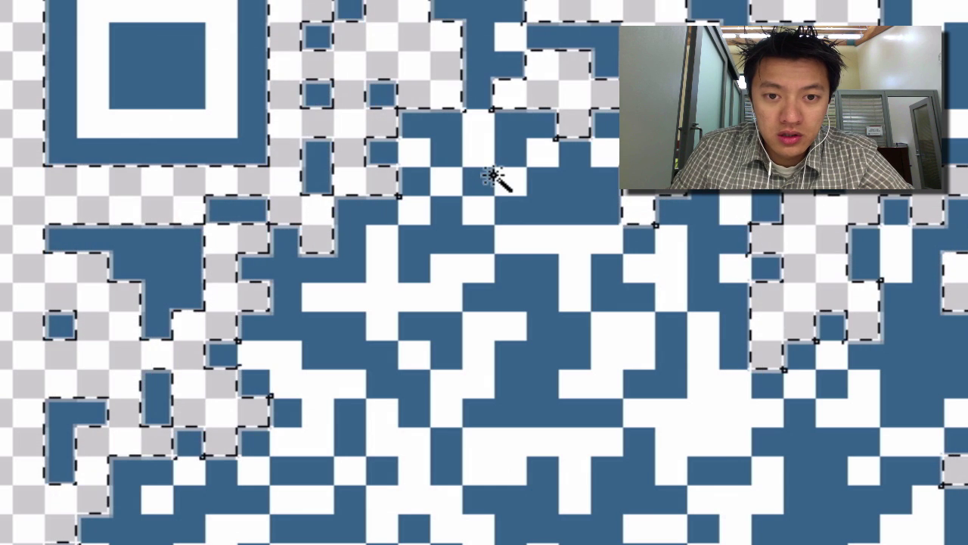
Select and delete the enclosed white areas in the two upper corner squares, the upper middle and the left side of the code.
left_click(467, 142)
left_click_drag(488, 171, 447, 186)
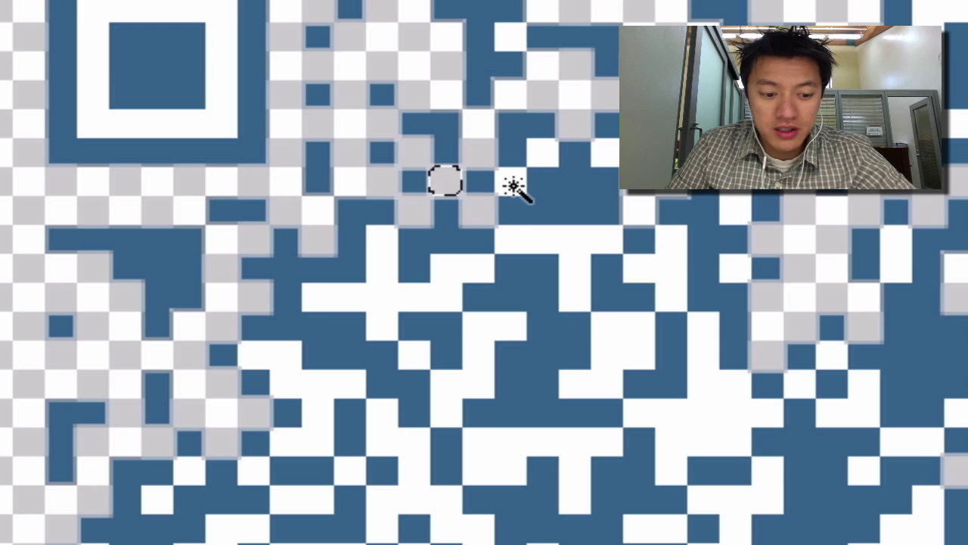
key("shift+Right")
key("shift+Right")
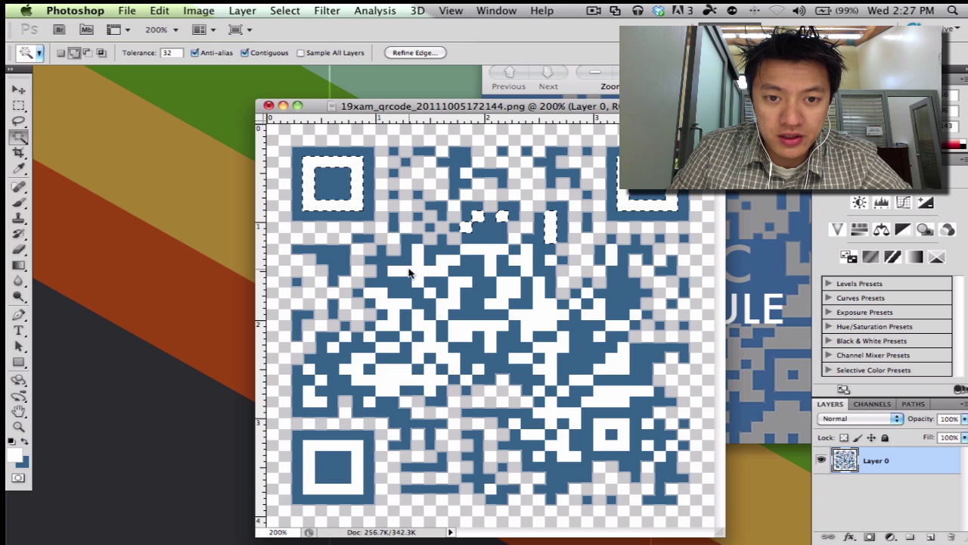
left_click(492, 255, "shift")
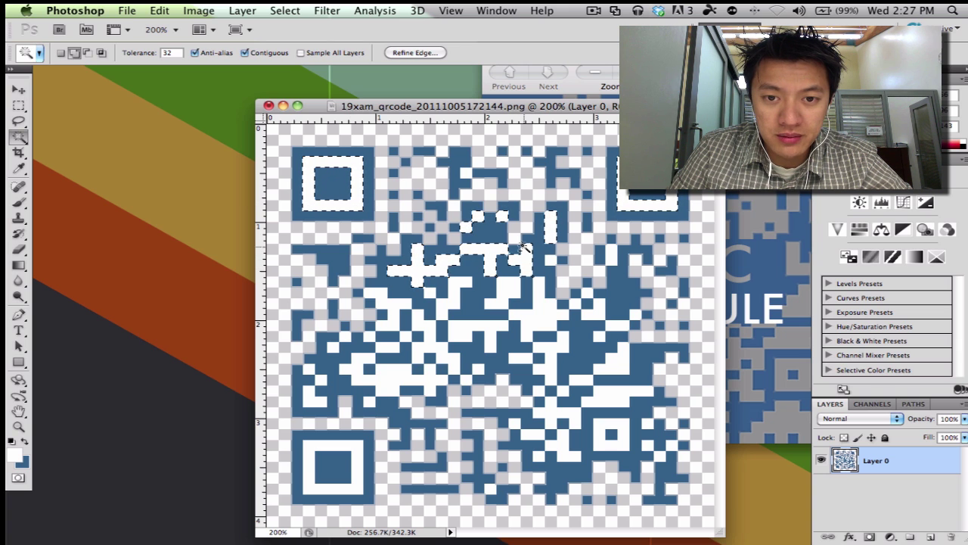
left_click(522, 307, "shift")
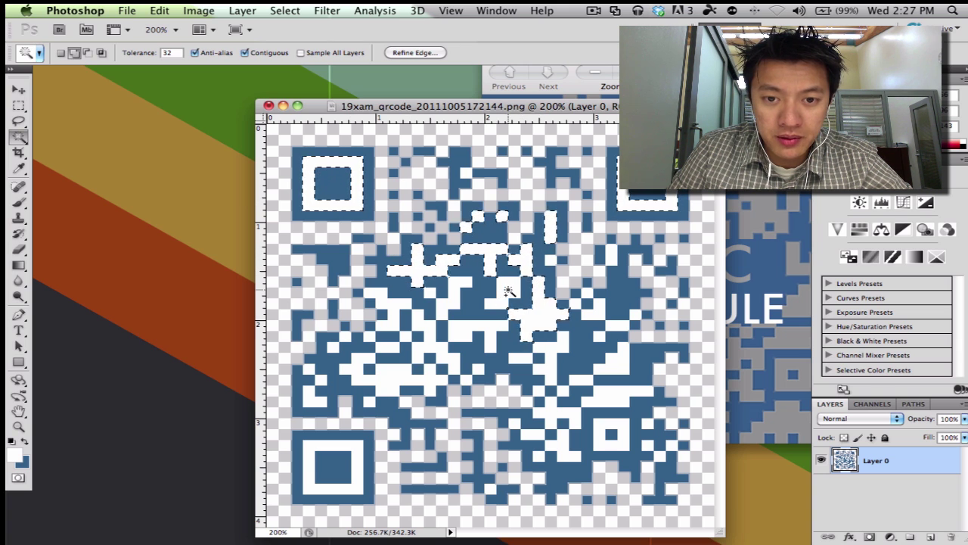
left_click(443, 309, "shift")
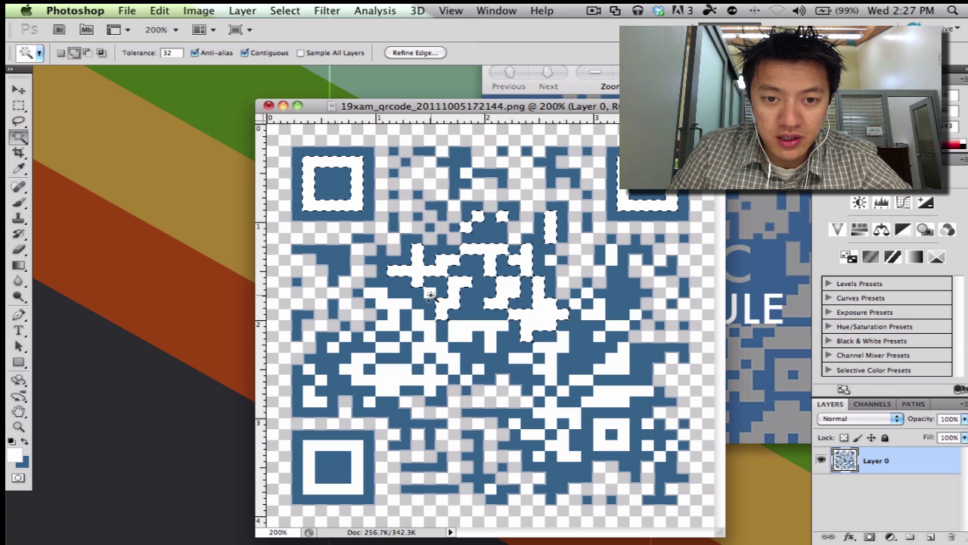
left_click(391, 310, "shift")
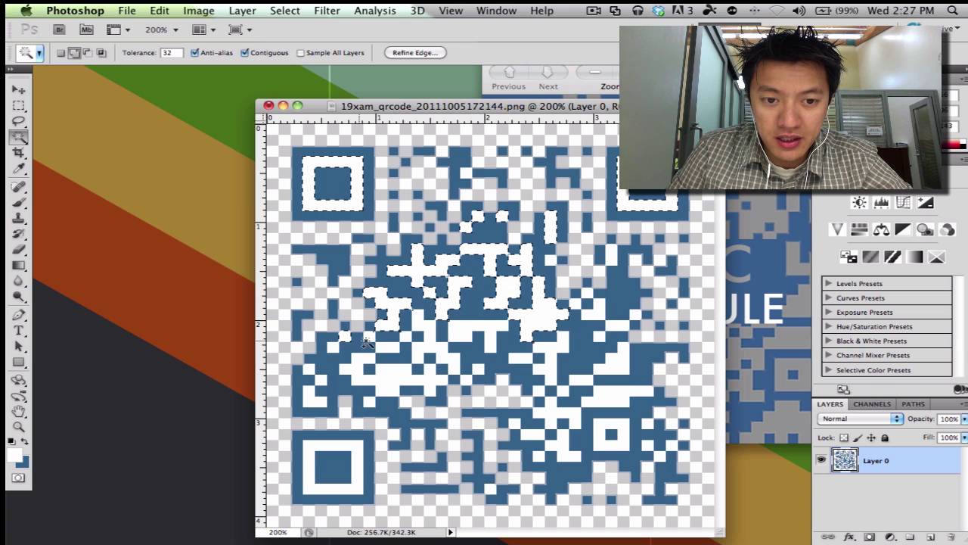
left_click(339, 342, "shift")
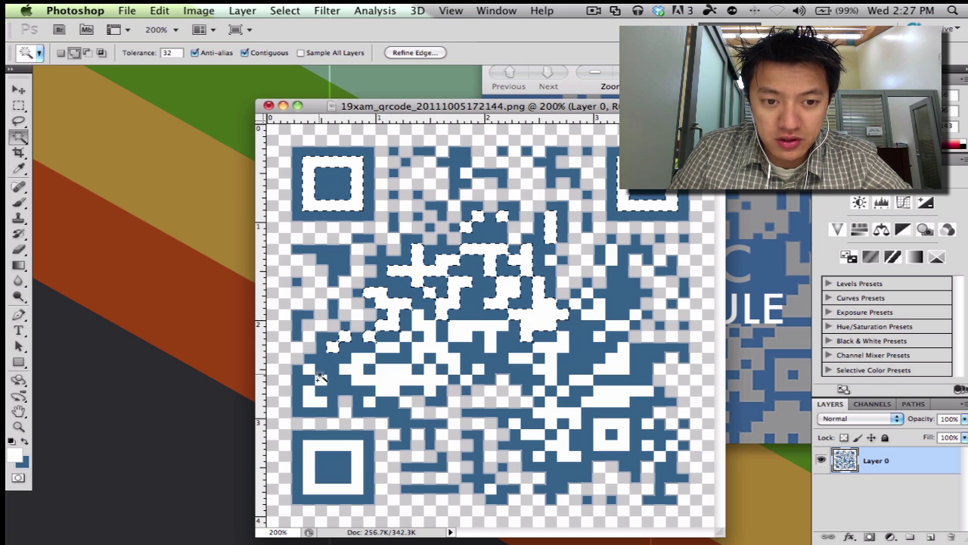
left_click(309, 370, "shift")
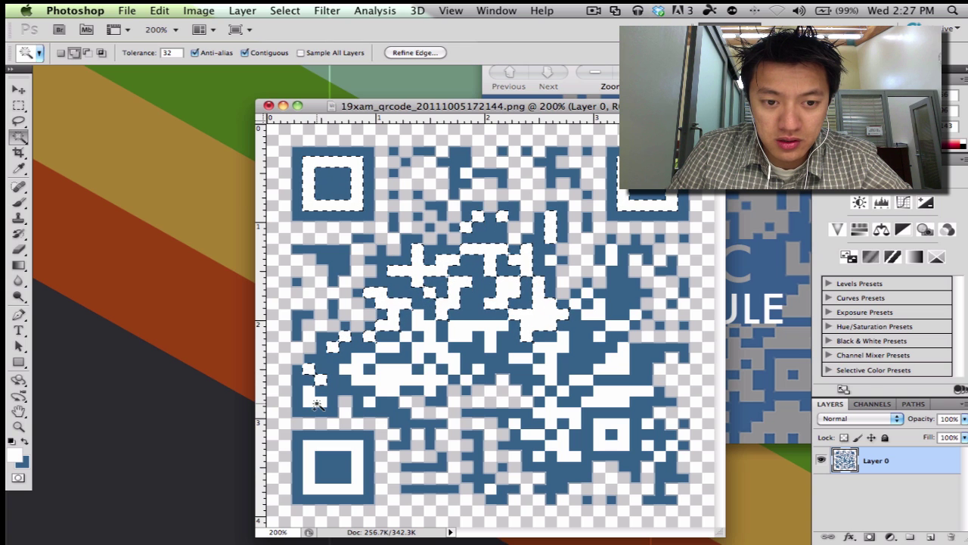
left_click(317, 403, "shift")
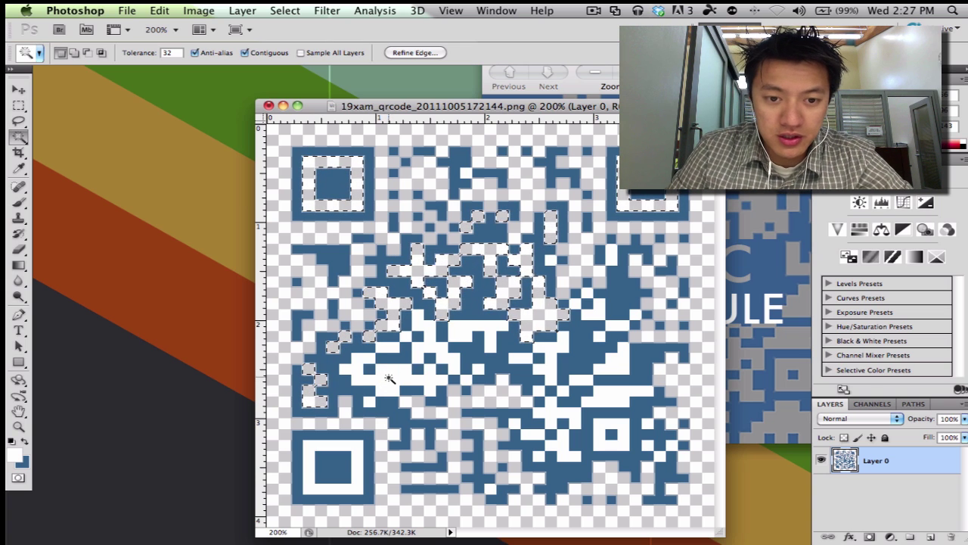
Select and delete the remaining white areas across the middle and right half of the code with the Magic Wand.
left_click(388, 378)
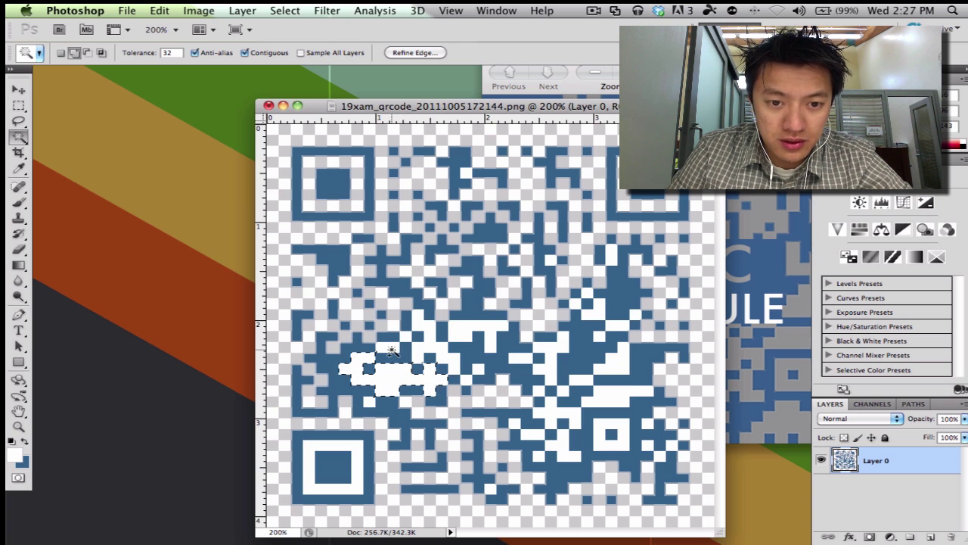
left_click(456, 362, "shift")
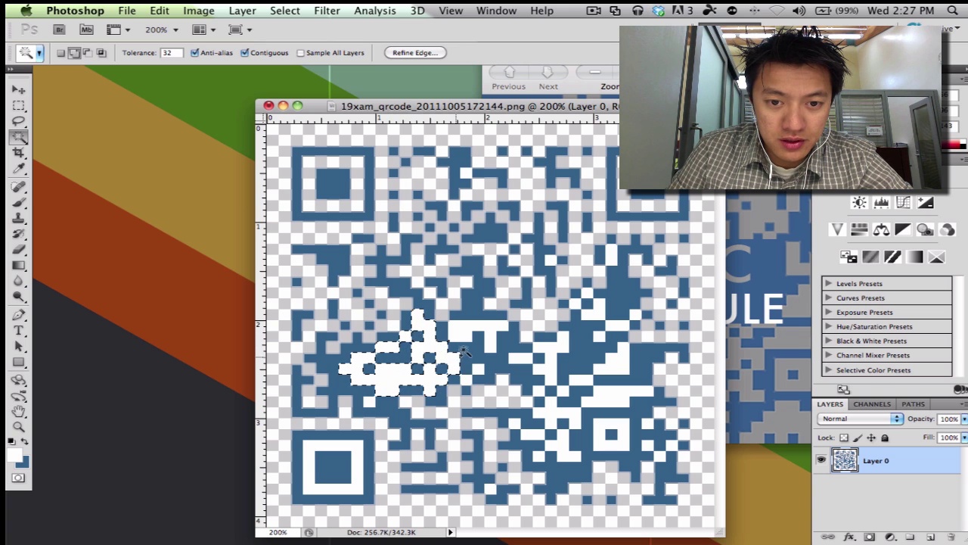
left_click(547, 363, "shift")
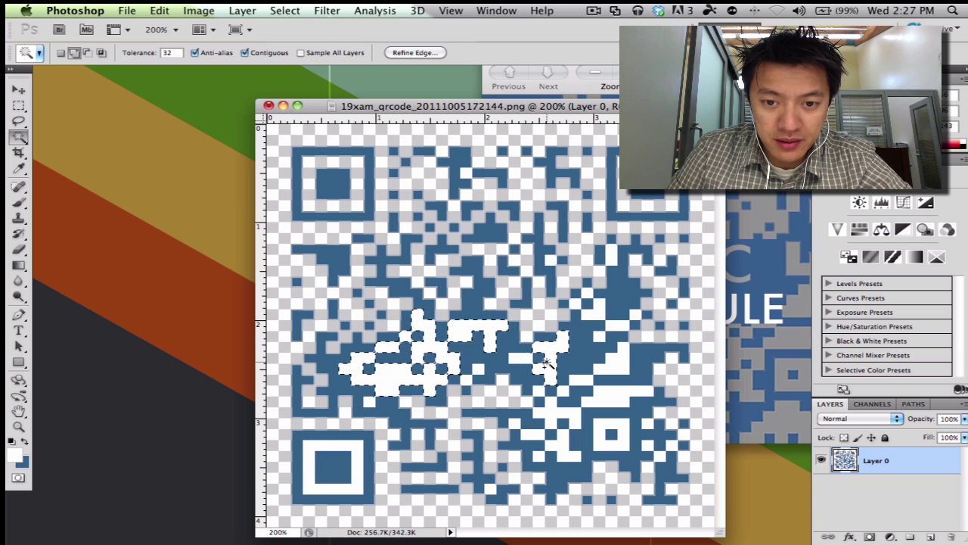
left_click(575, 306, "shift")
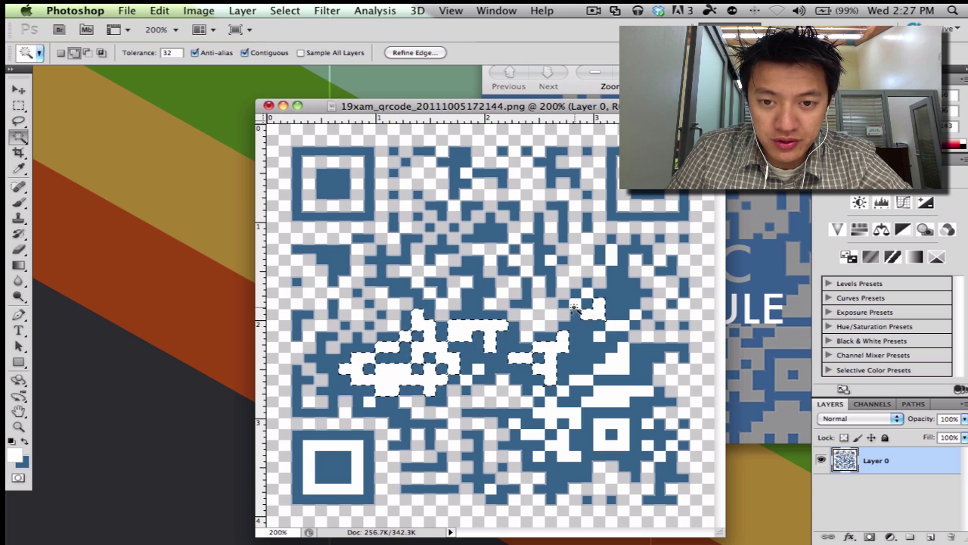
left_click(587, 290, "shift")
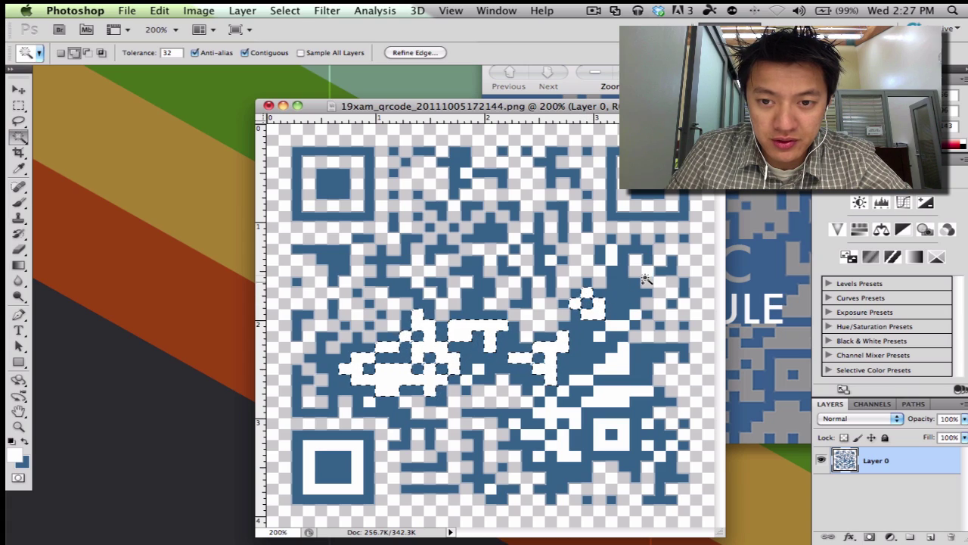
left_click(661, 262, "shift")
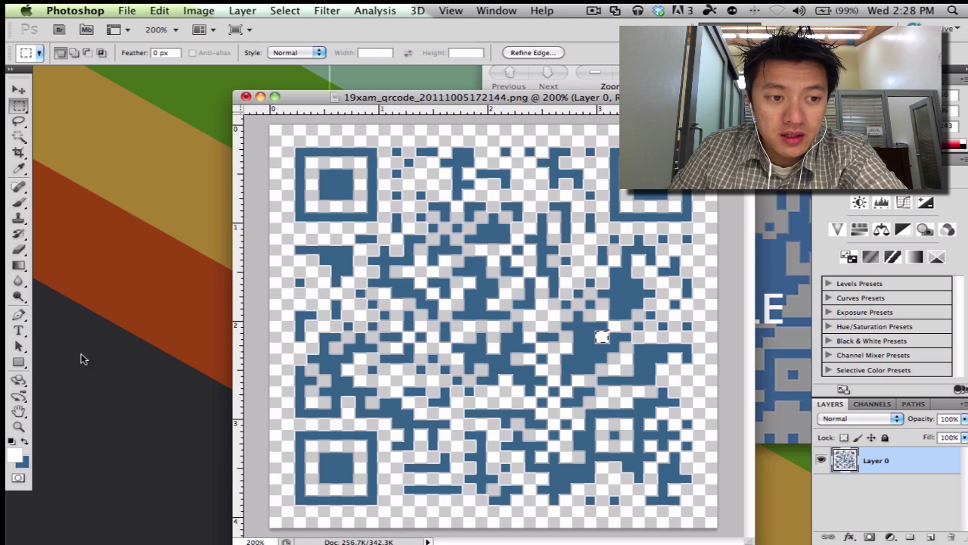
Draw a wide rectangle across the centre of the QR code and set its fill colour to 38608f.
left_click(19, 362)
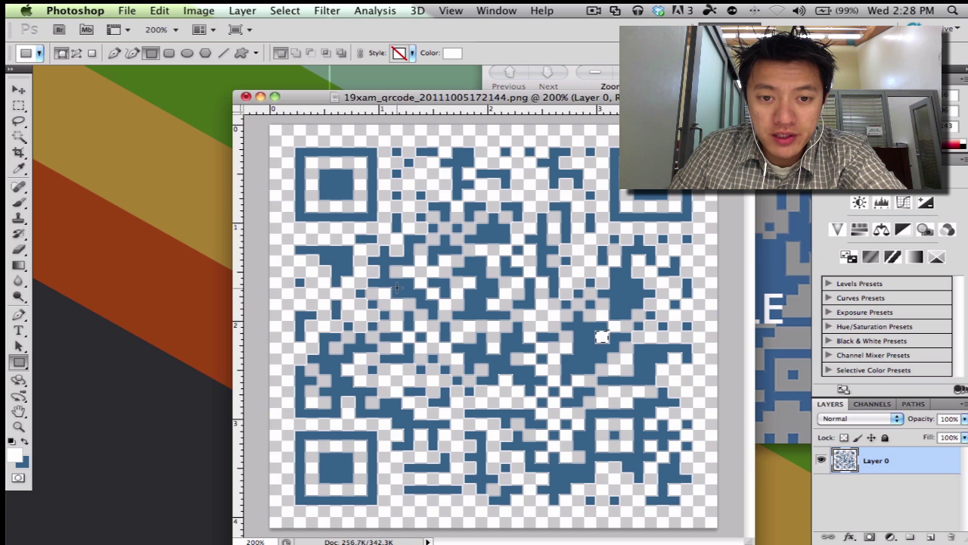
left_click_drag(391, 277, 626, 376)
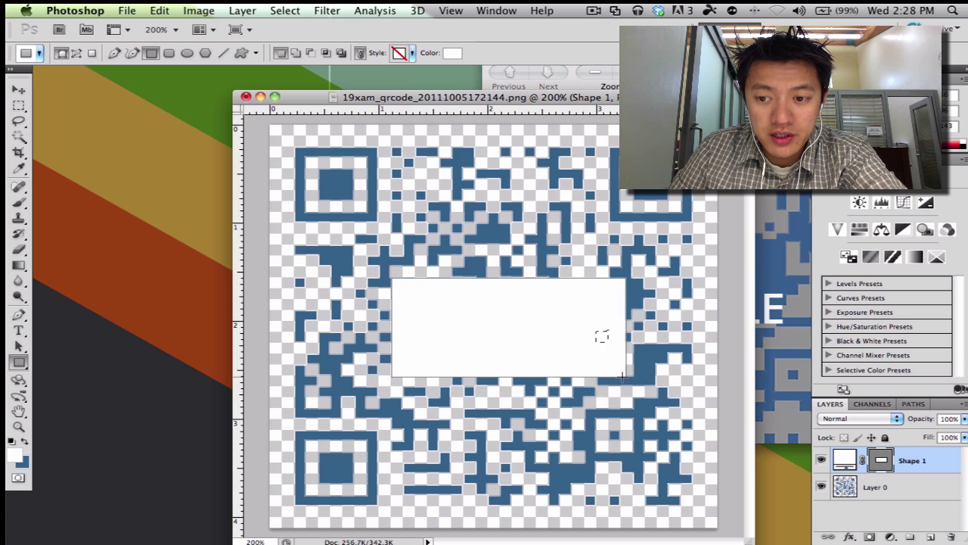
double_click(844, 457)
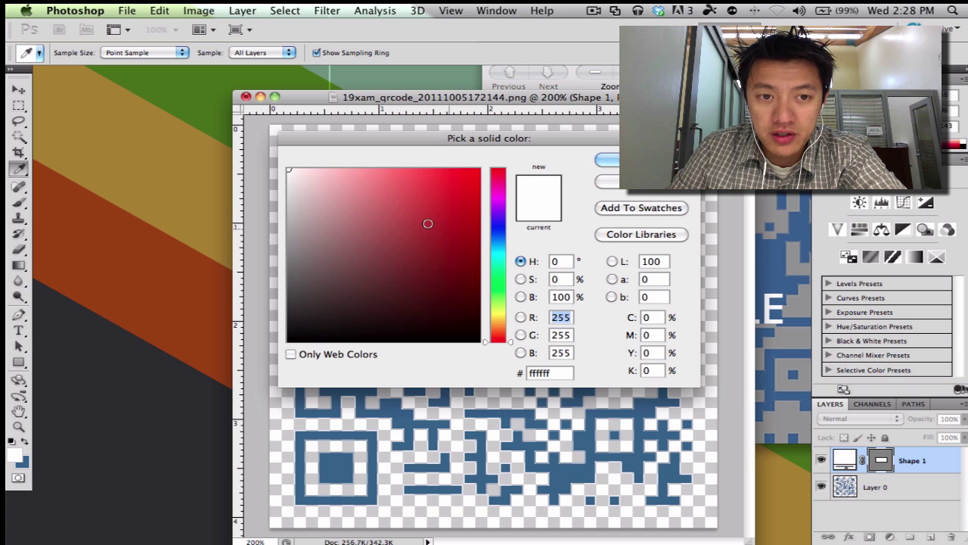
left_click_drag(558, 370, 518, 369)
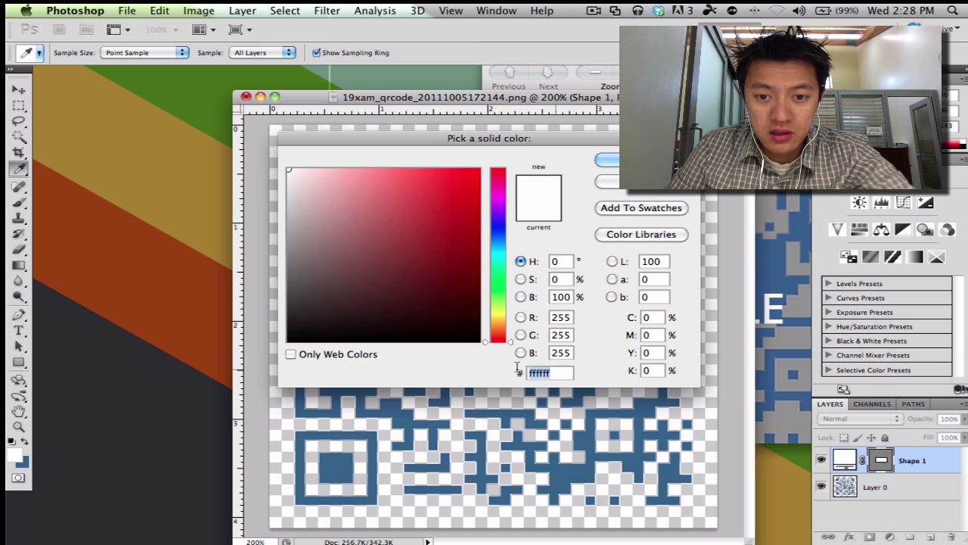
type("38608f")
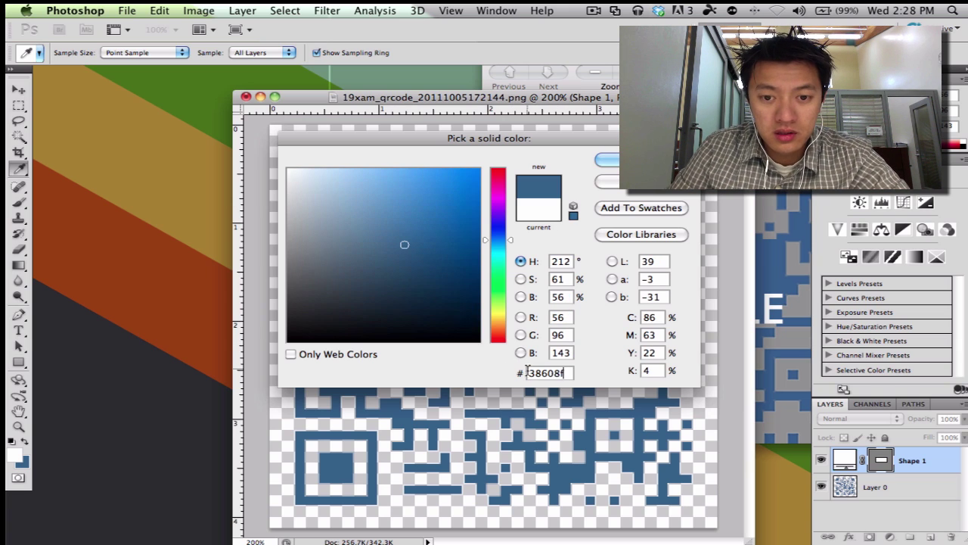
left_click(617, 162)
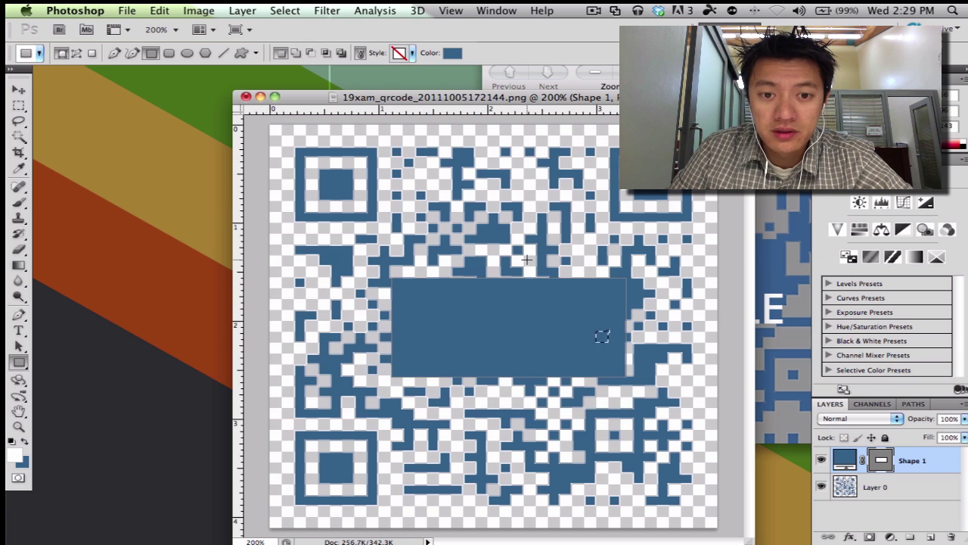
Centre the blue rectangle on the QR code, show its transform controls and shrink it to a smaller block.
key("v")
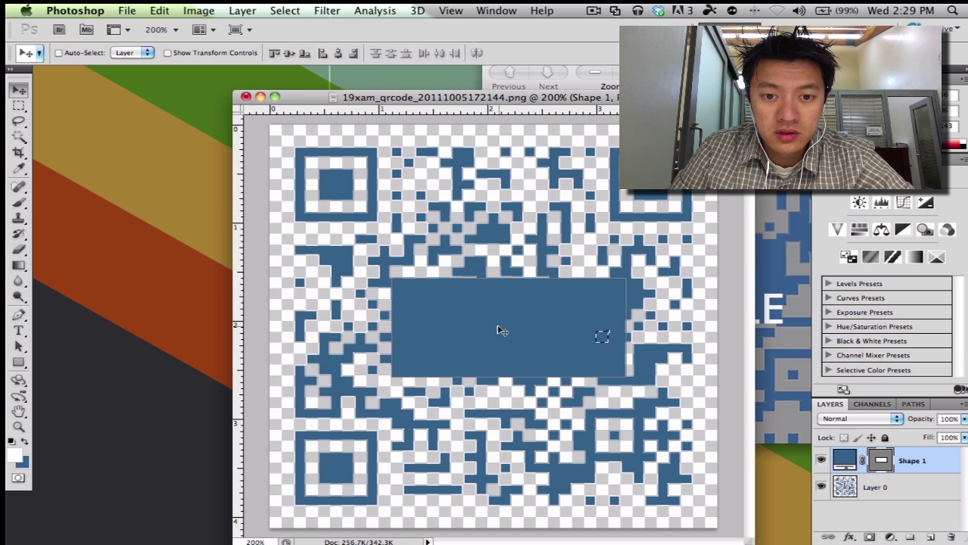
mouse_move(501, 328)
left_mouse_down()
mouse_move(484, 333)
mouse_move(483, 324)
mouse_move(490, 330)
left_mouse_up()
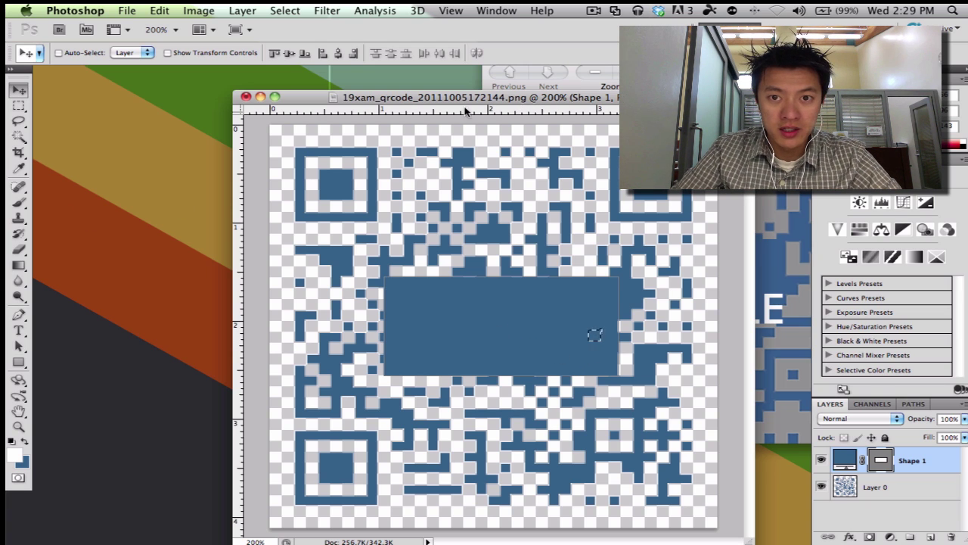
left_click(168, 53)
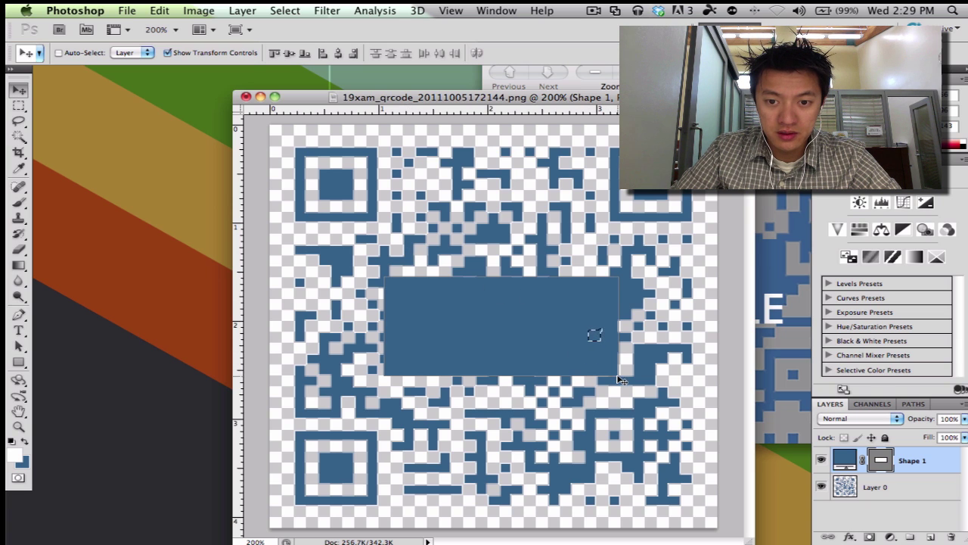
left_click_drag(617, 376, 608, 390)
left_click_drag(611, 290, 574, 308)
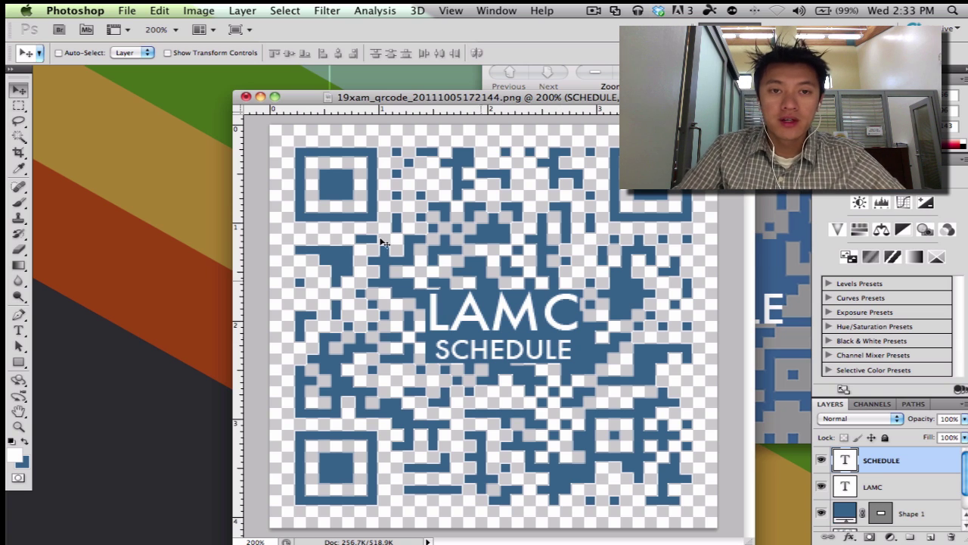
Open the Save for Web & Devices export for the QR code with its LAMC SCHEDULE label.
left_click(95, 12)
mouse_move(127, 12)
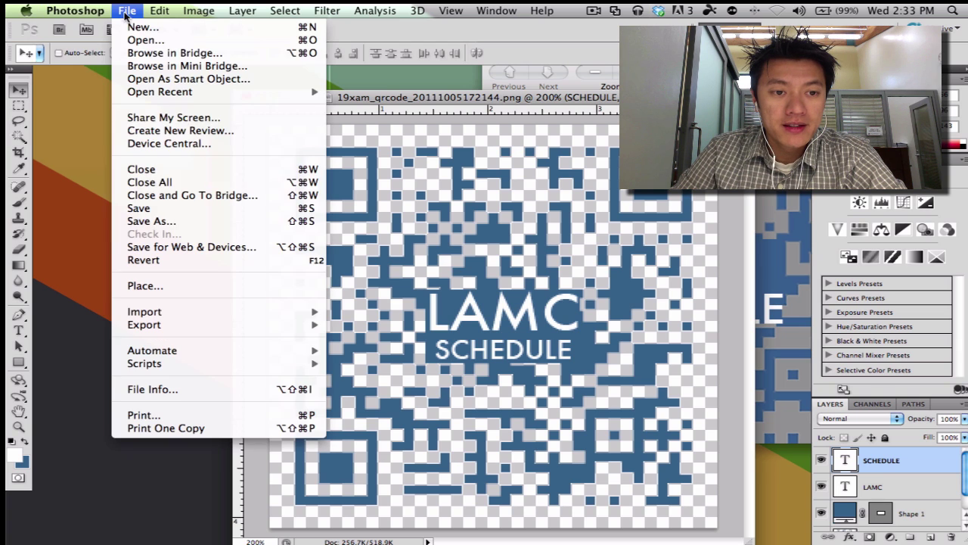
left_click(179, 250)
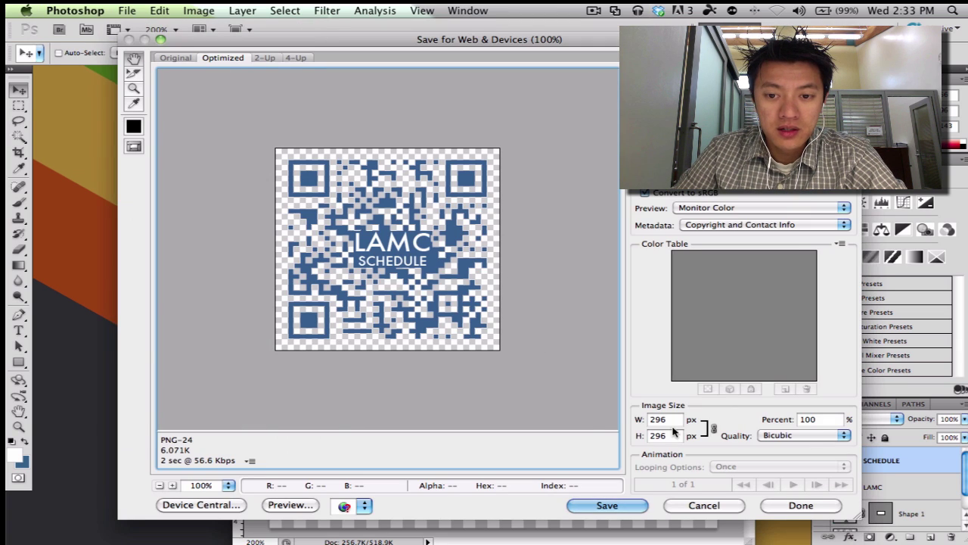